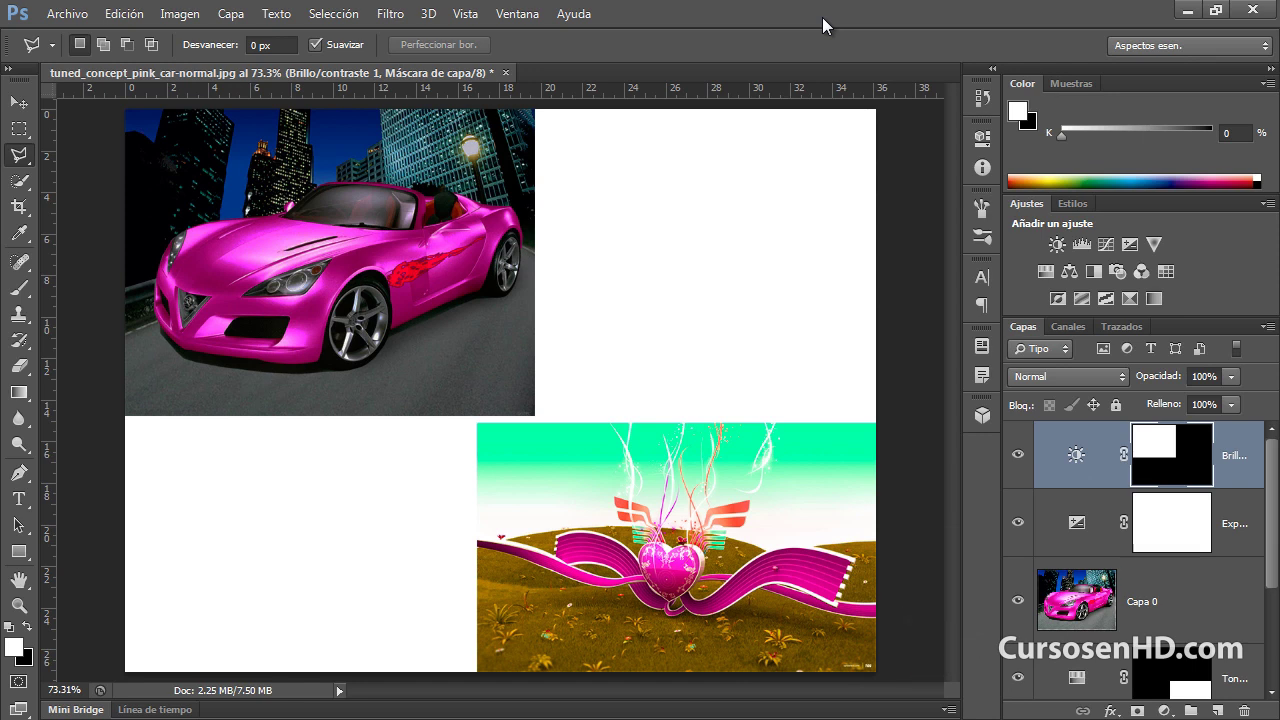
Delete the three adjustment layers that affect the Capa 0 and abastract6 images
double_click(1024, 204)
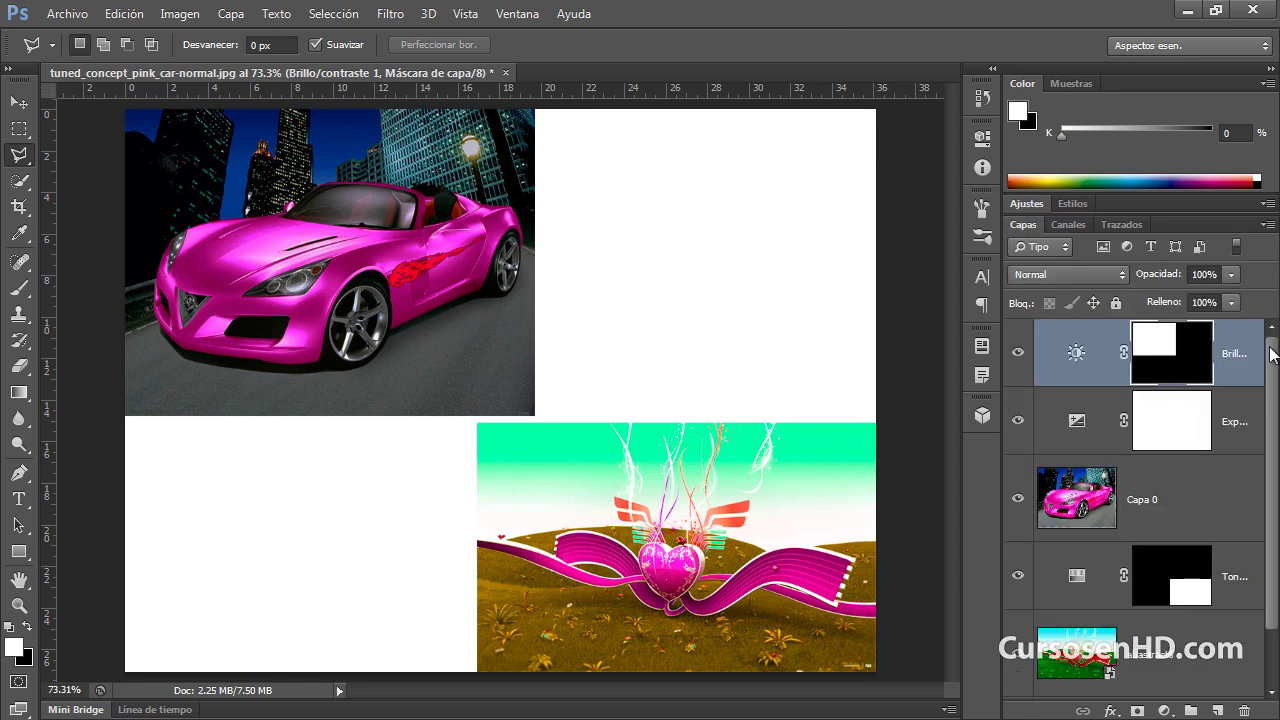
click(1245, 425)
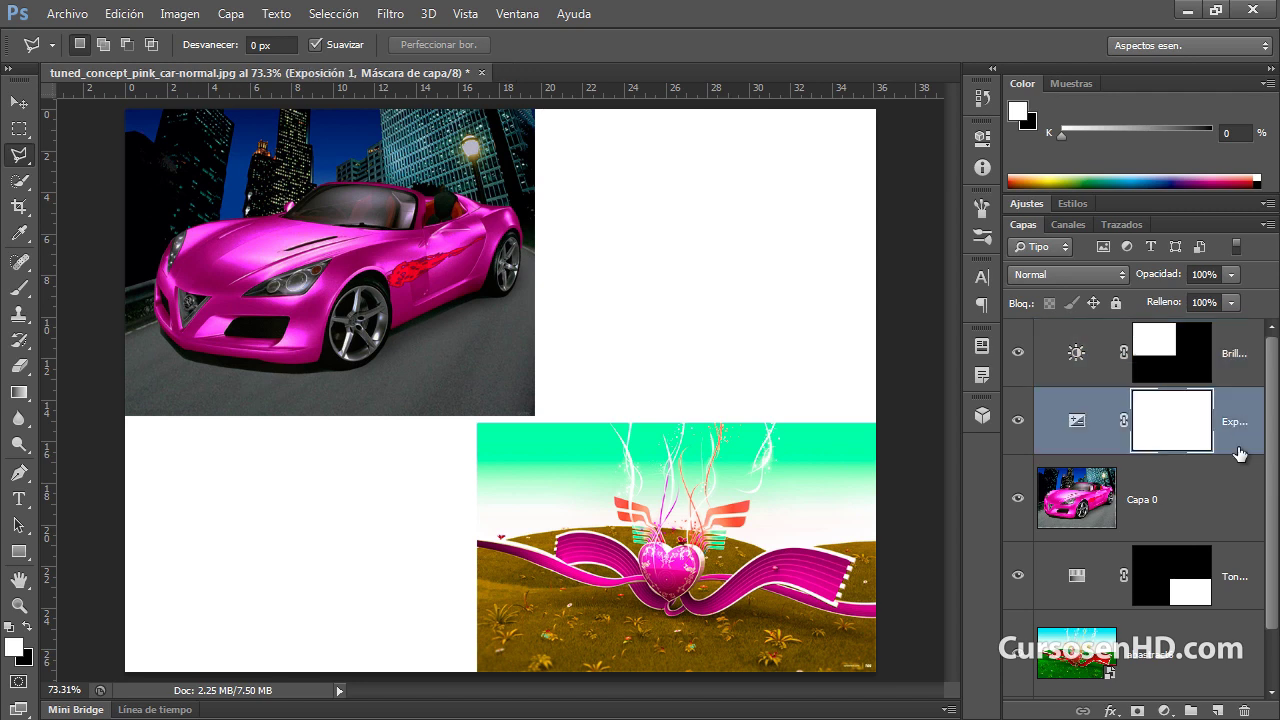
click(1232, 356)
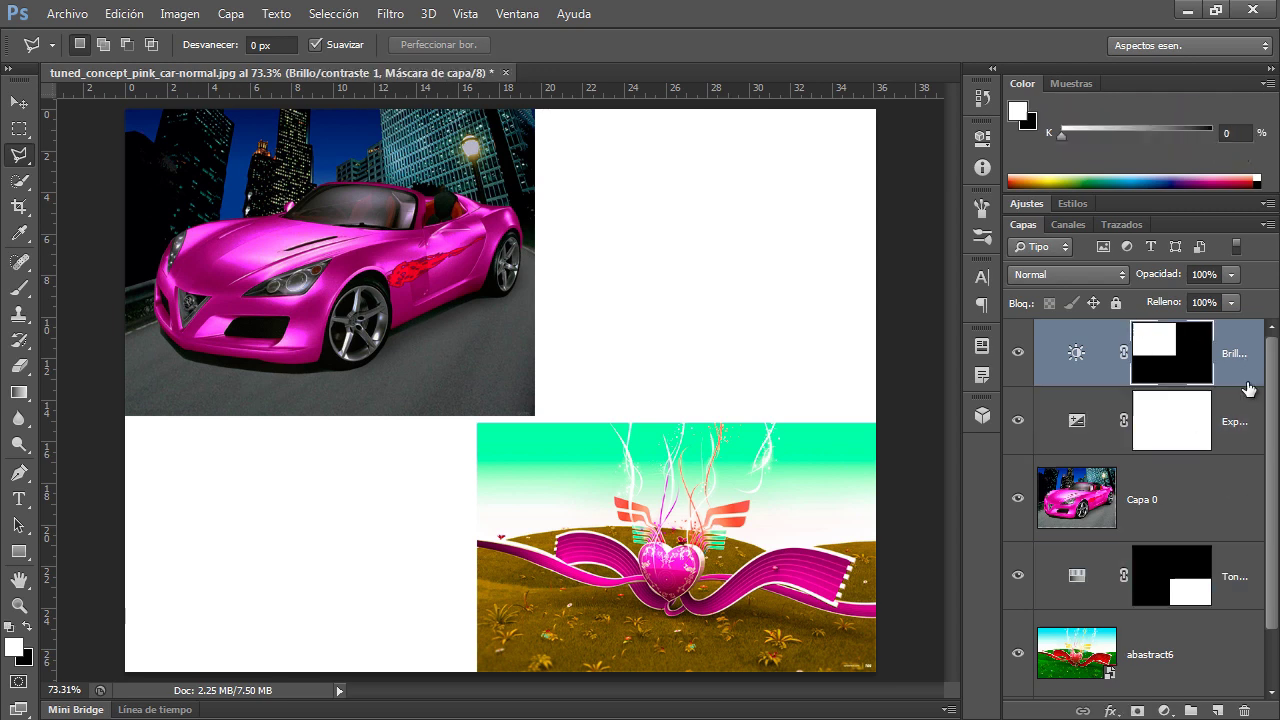
ctrl+click(1243, 426)
ctrl+click(1247, 578)
key(Delete)
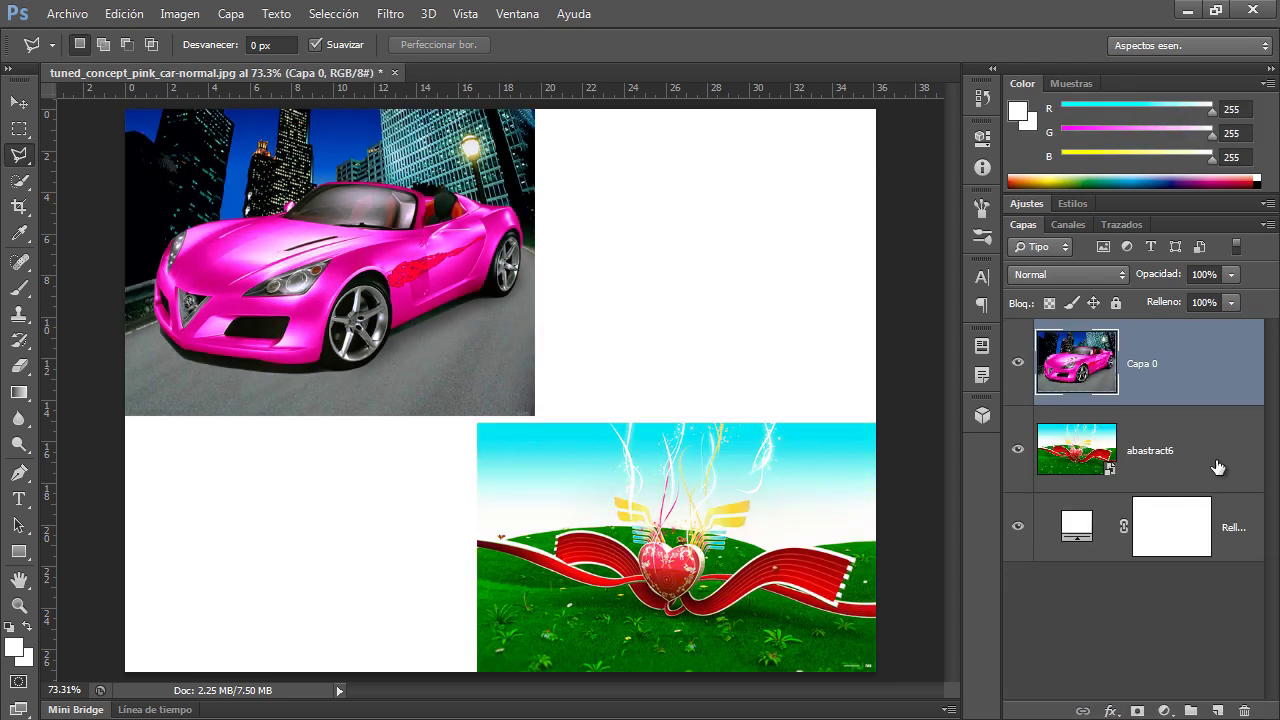
Select the car image layer Capa 0 and activate the Move tool
click(1242, 527)
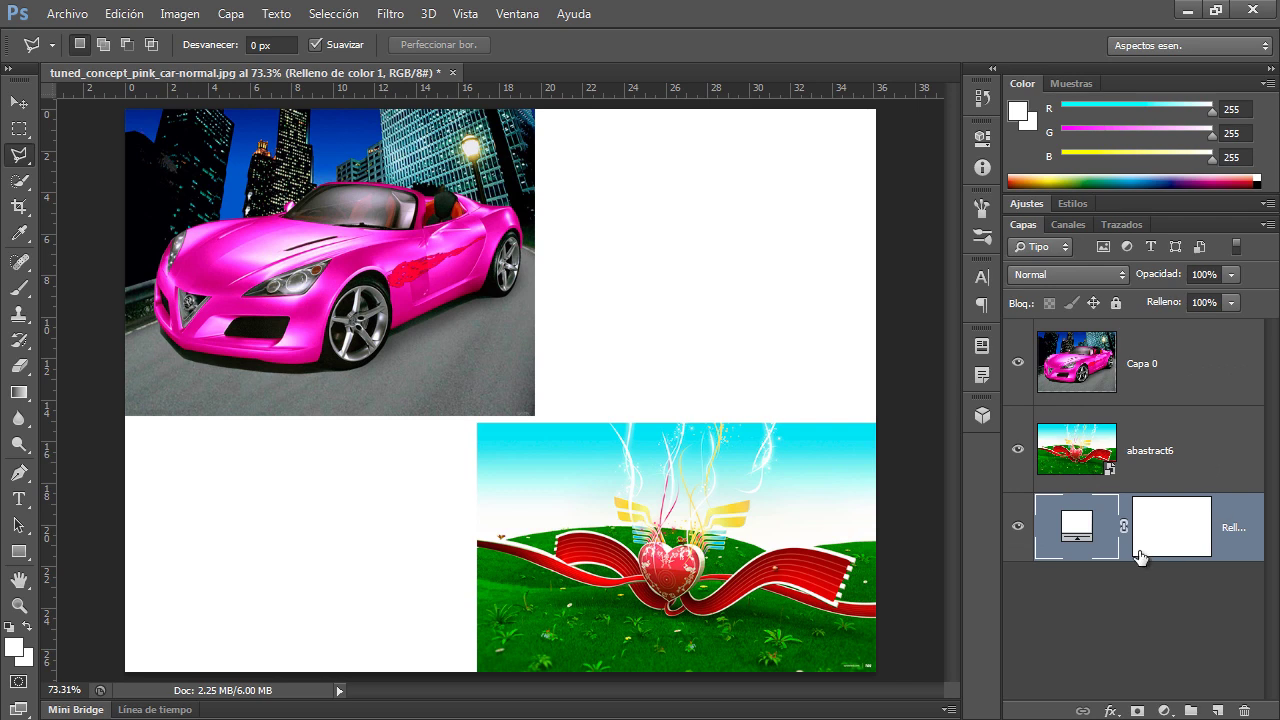
click(1139, 616)
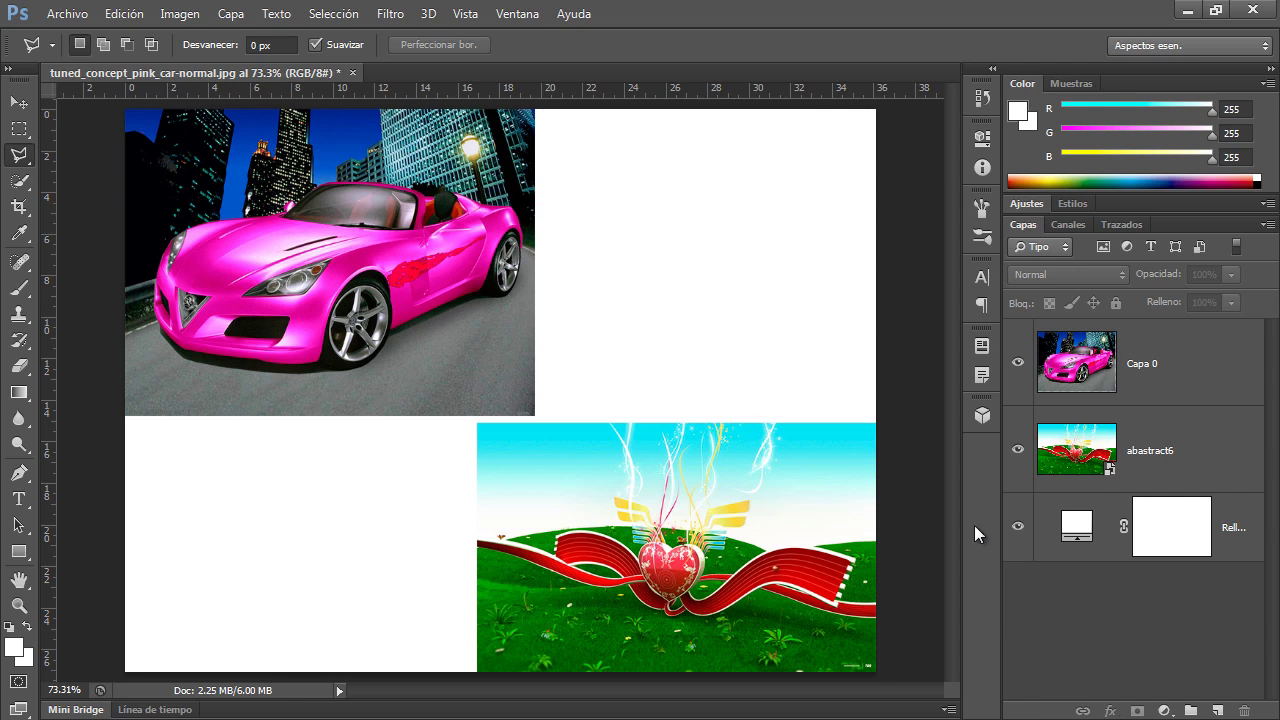
click(1150, 365)
key(v)
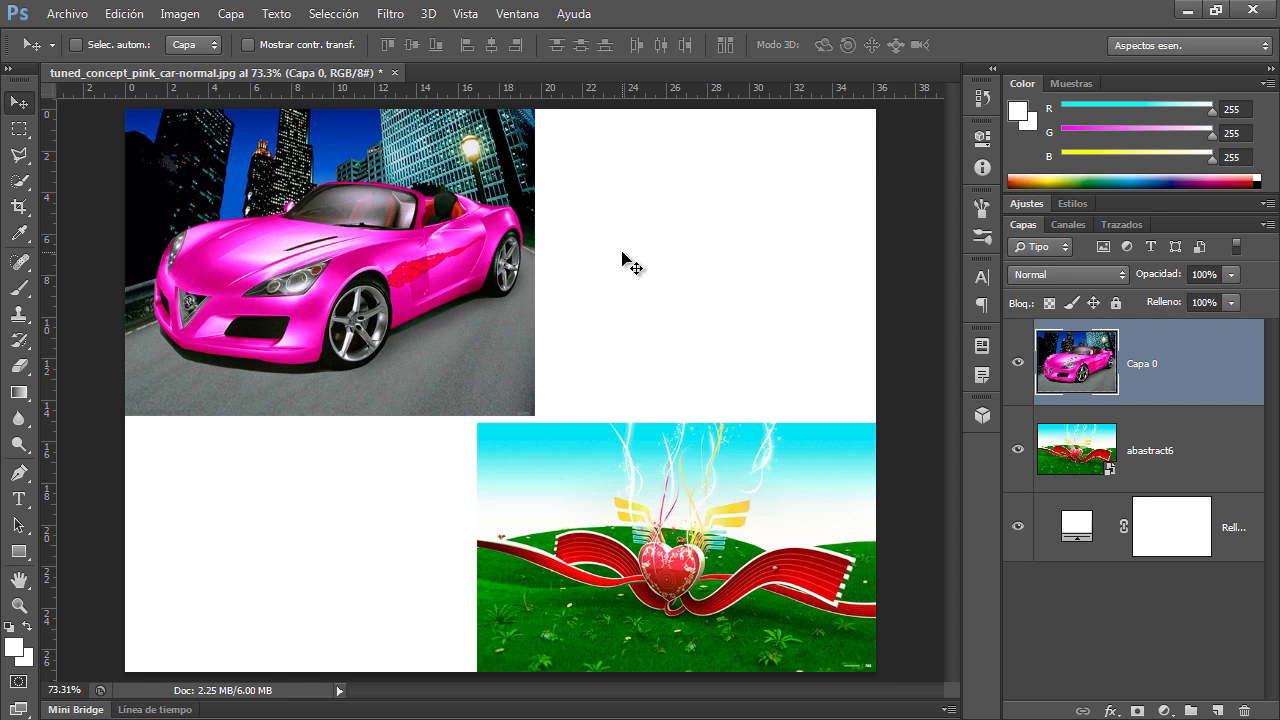
key(ctrl+t)
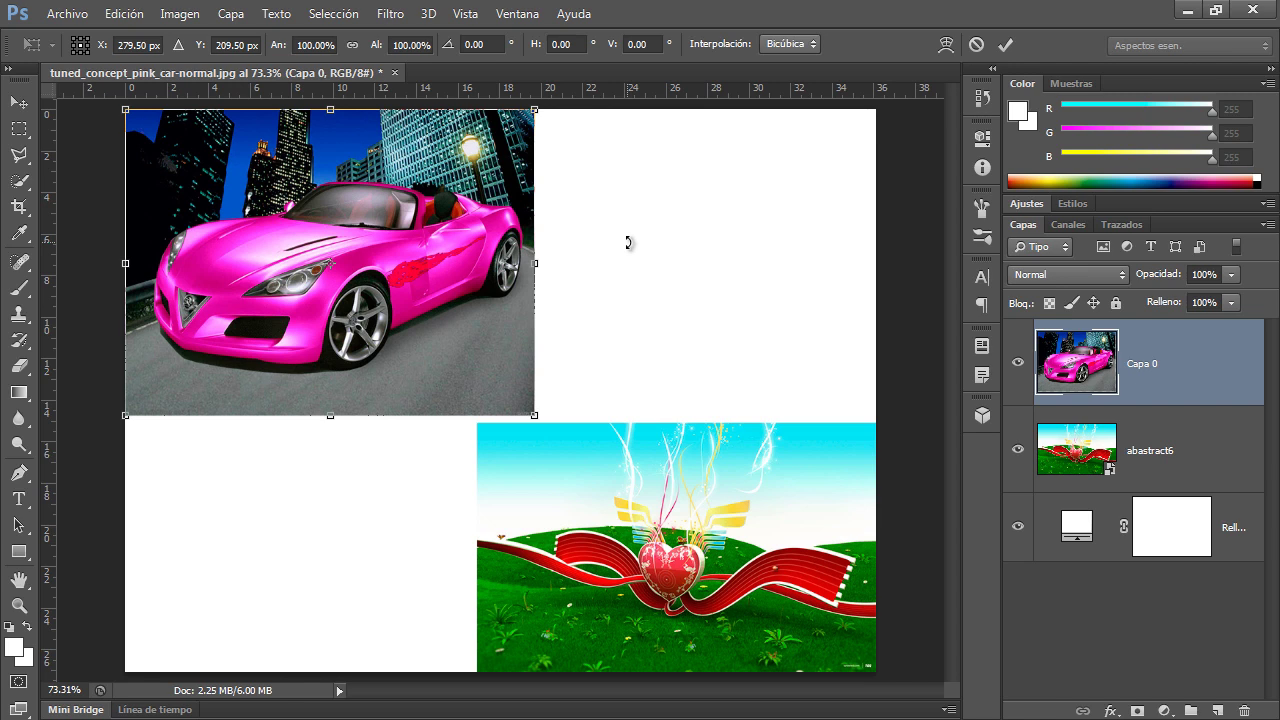
key(Return)
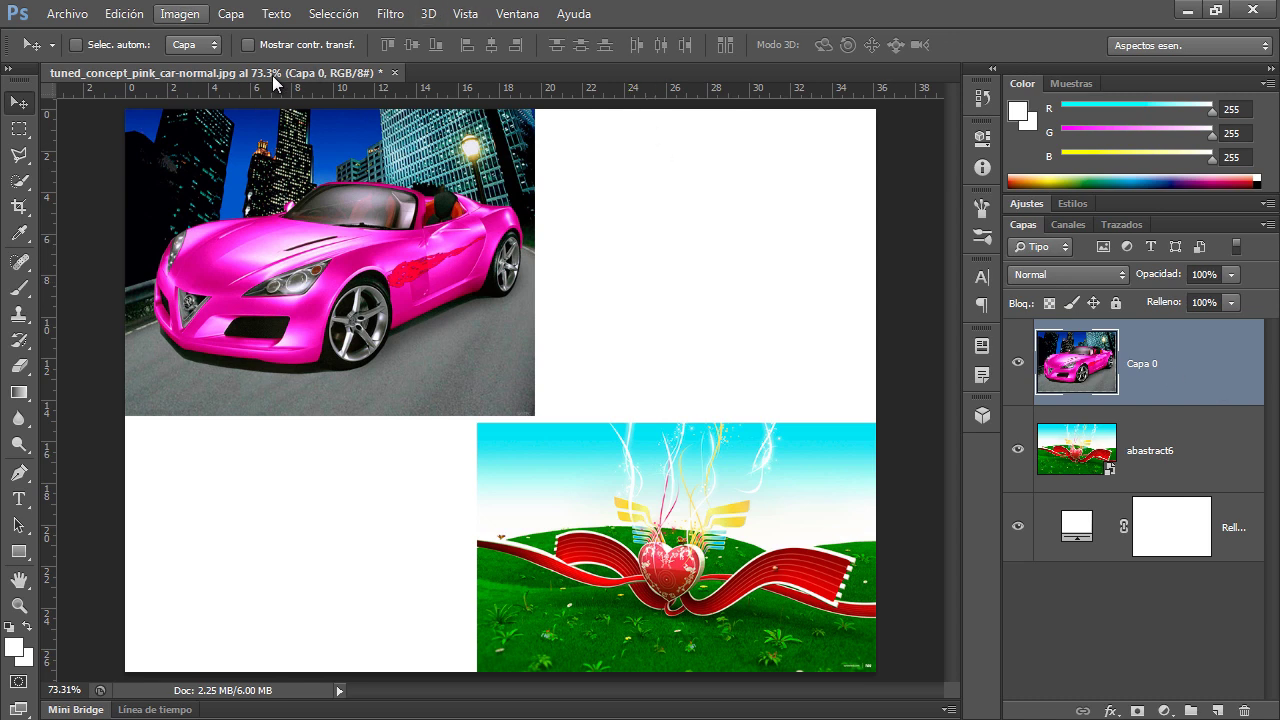
click(143, 23)
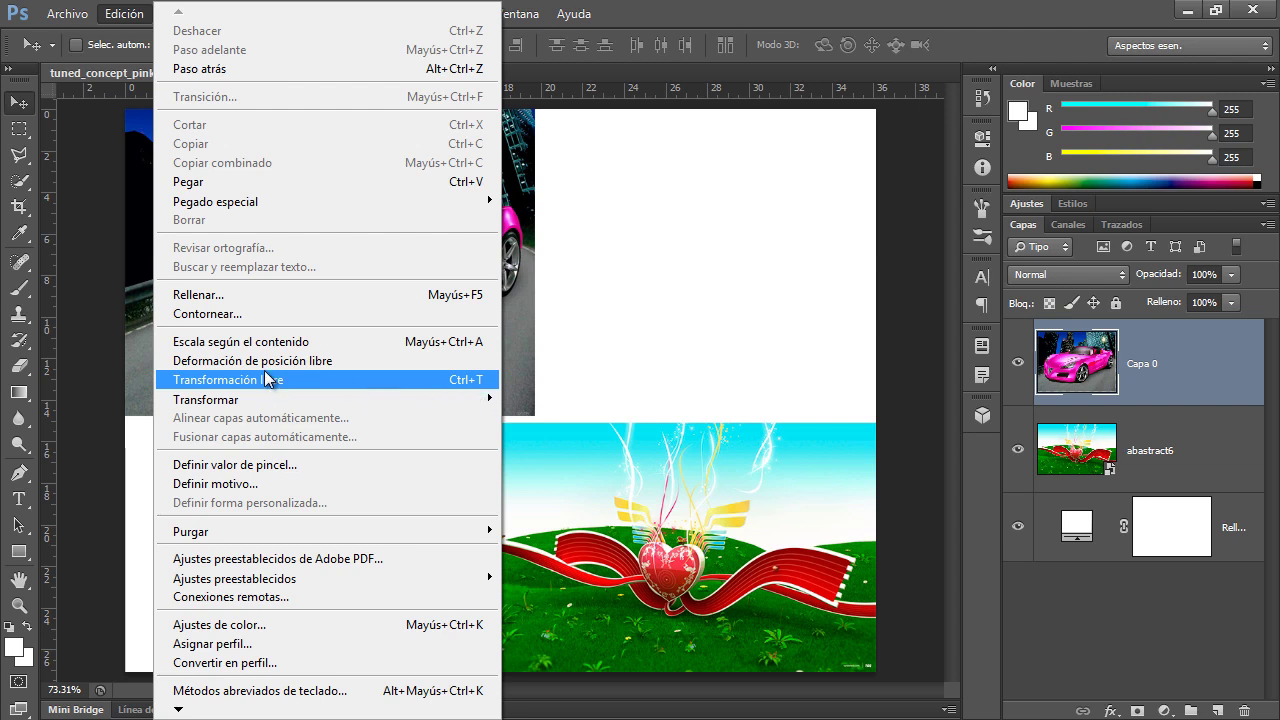
mouse_move(420, 399)
click(648, 232)
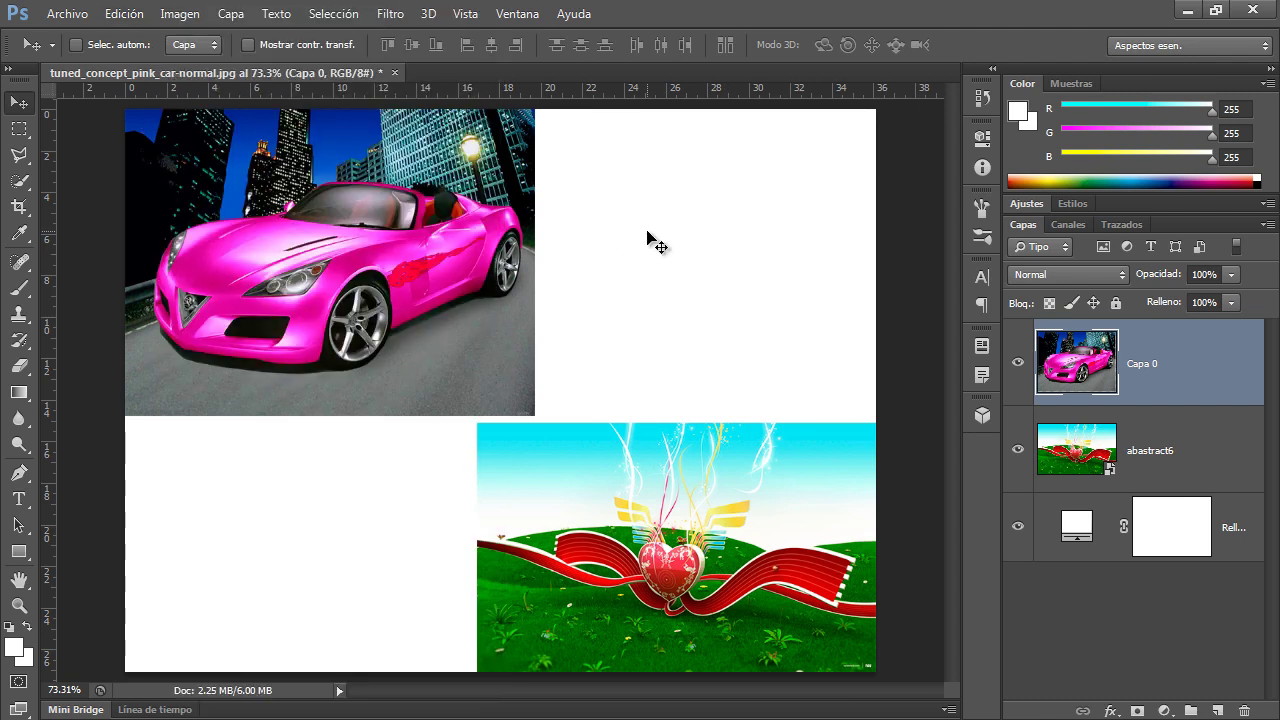
Hide the abastract6 layer and move the car image to the middle of the canvas
key(ctrl+t)
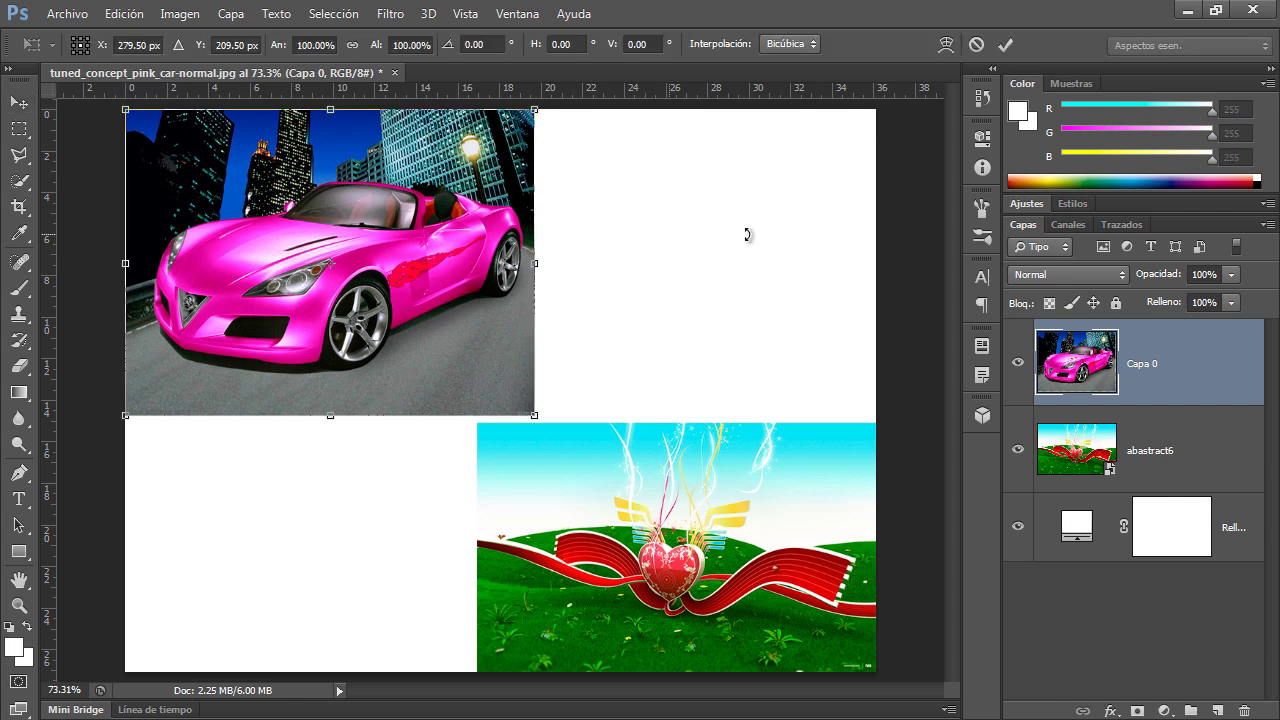
click(1018, 452)
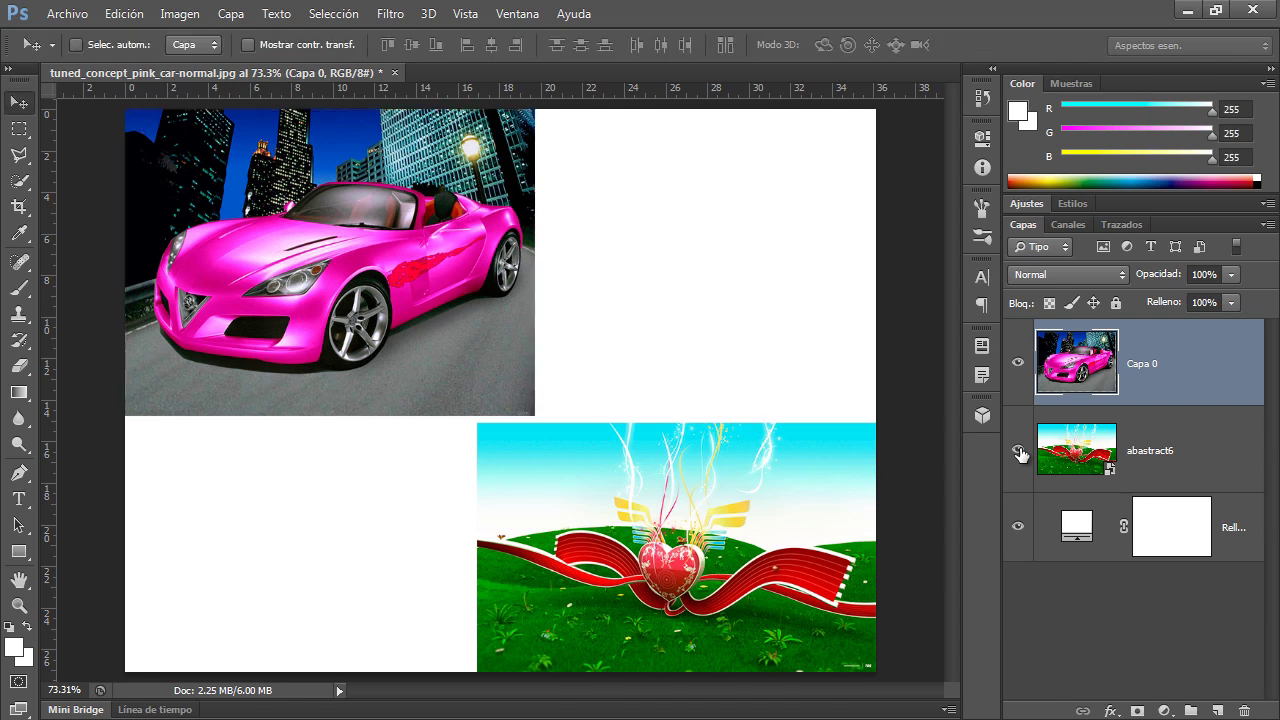
click(1018, 450)
drag(409, 233, 561, 352)
Try free-transforming the car image by its corner, enlarging it to about 117% and reducing it to about 69%
key(ctrl+t)
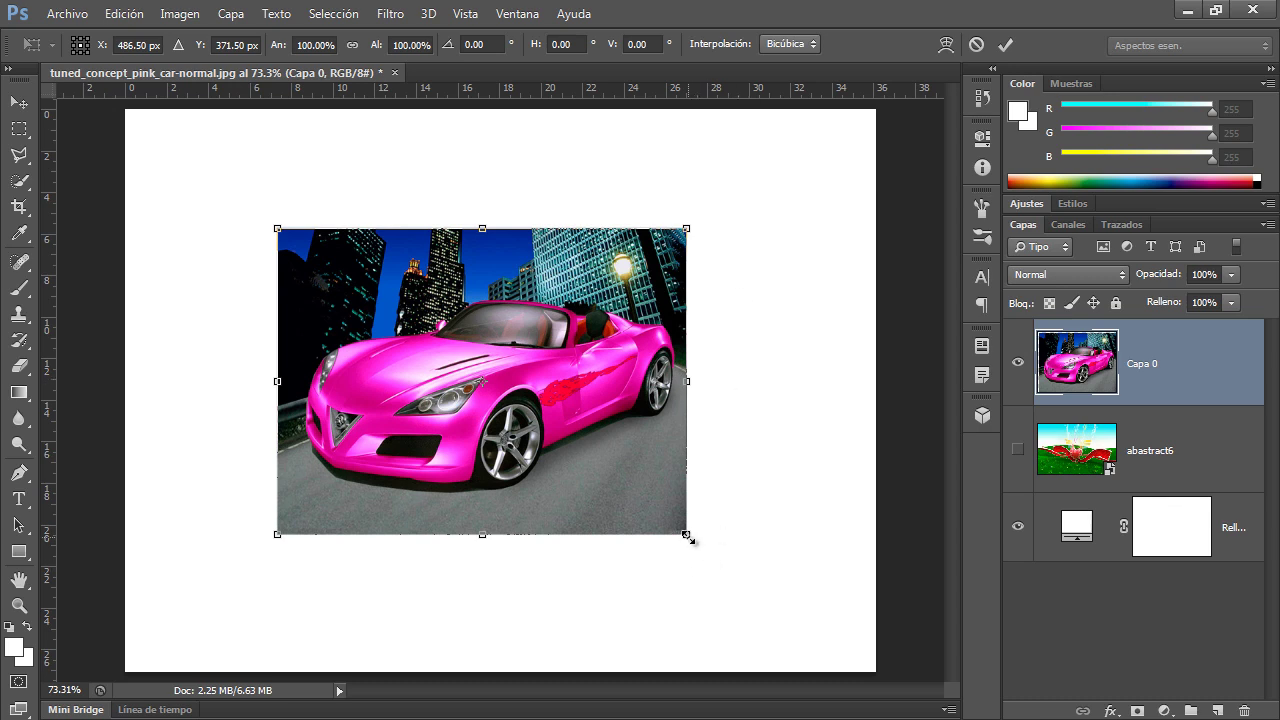
drag(687, 536, 750, 598)
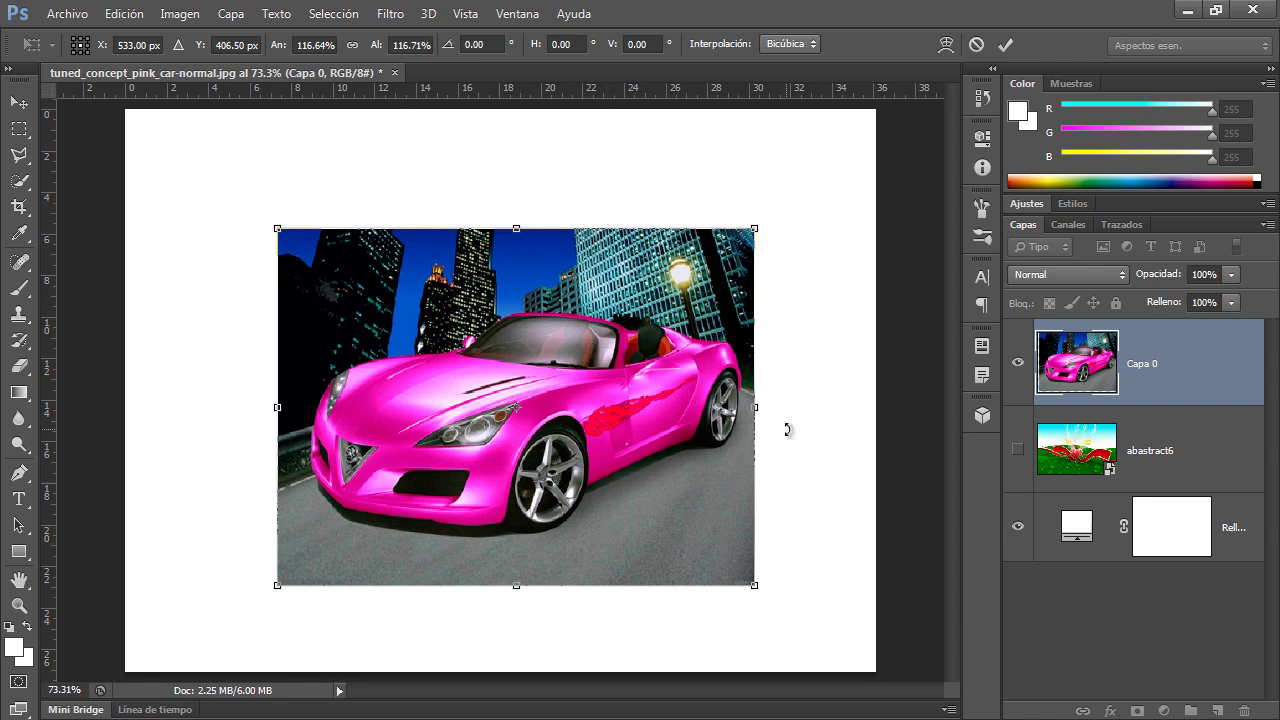
drag(752, 588, 555, 453)
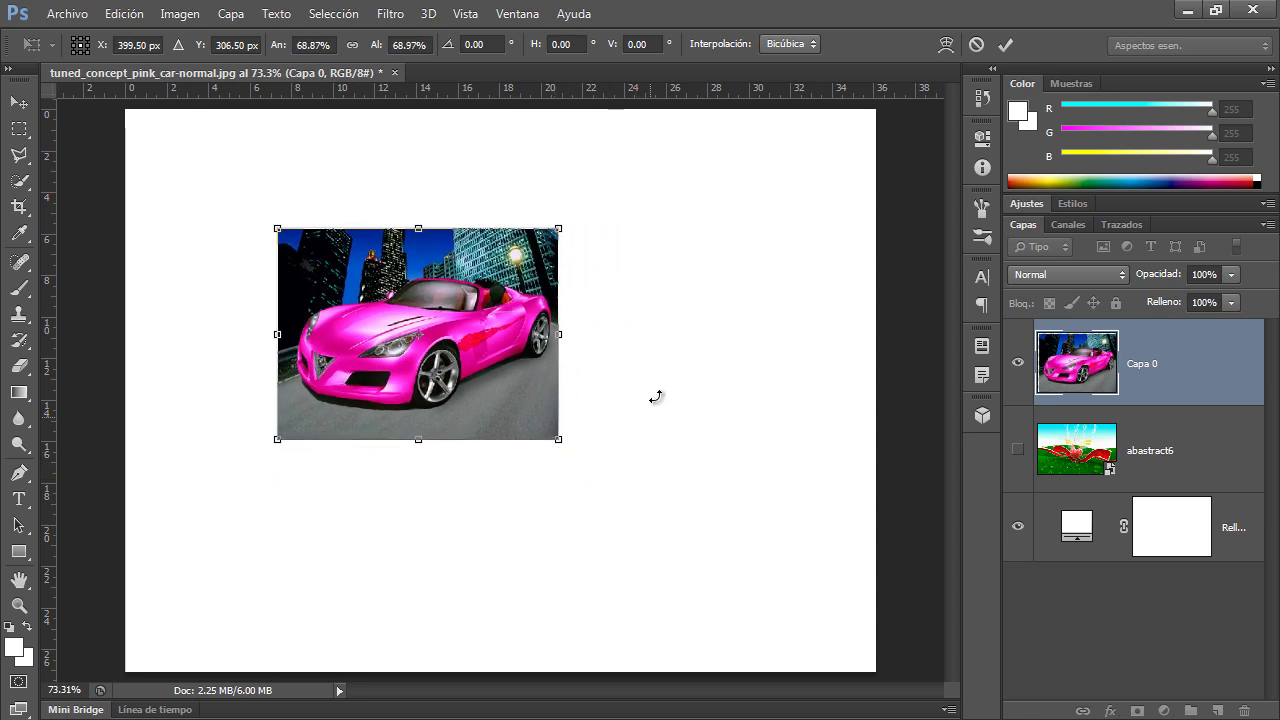
Try stretching only the car image's width to about 109%, then only its height to about 101%, undoing each stretch
drag(563, 333, 726, 333)
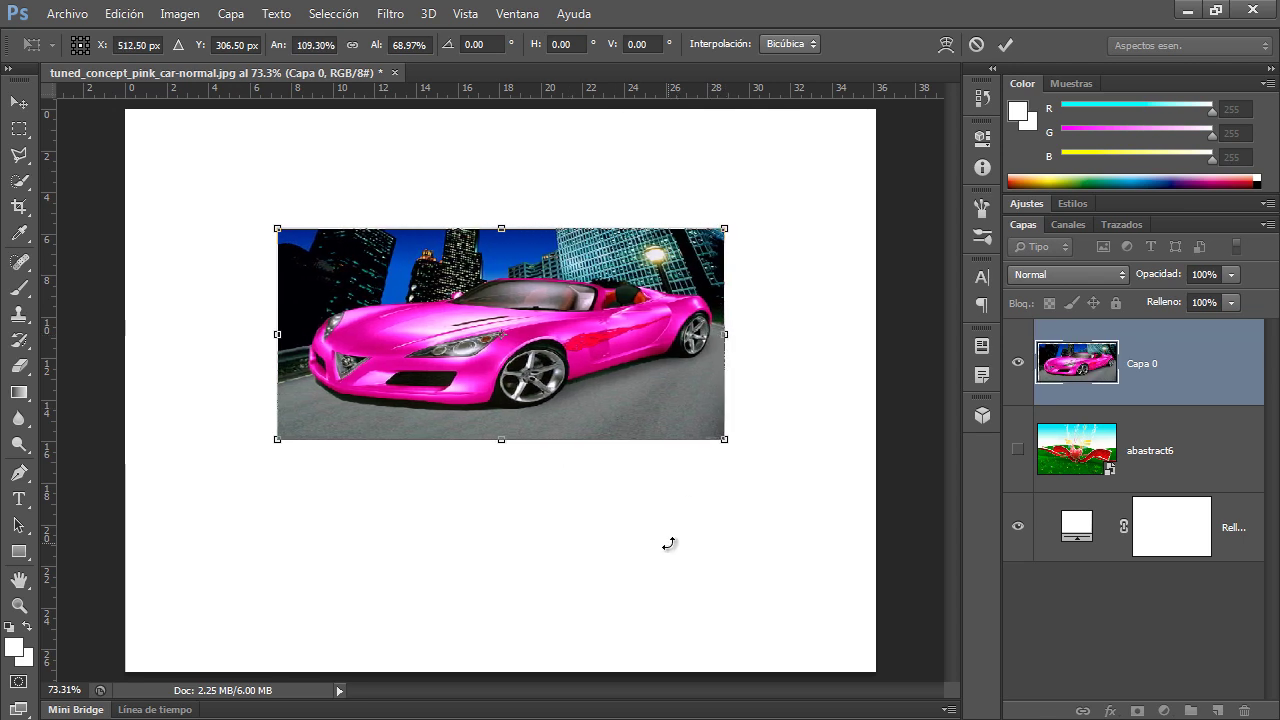
key(ctrl+z)
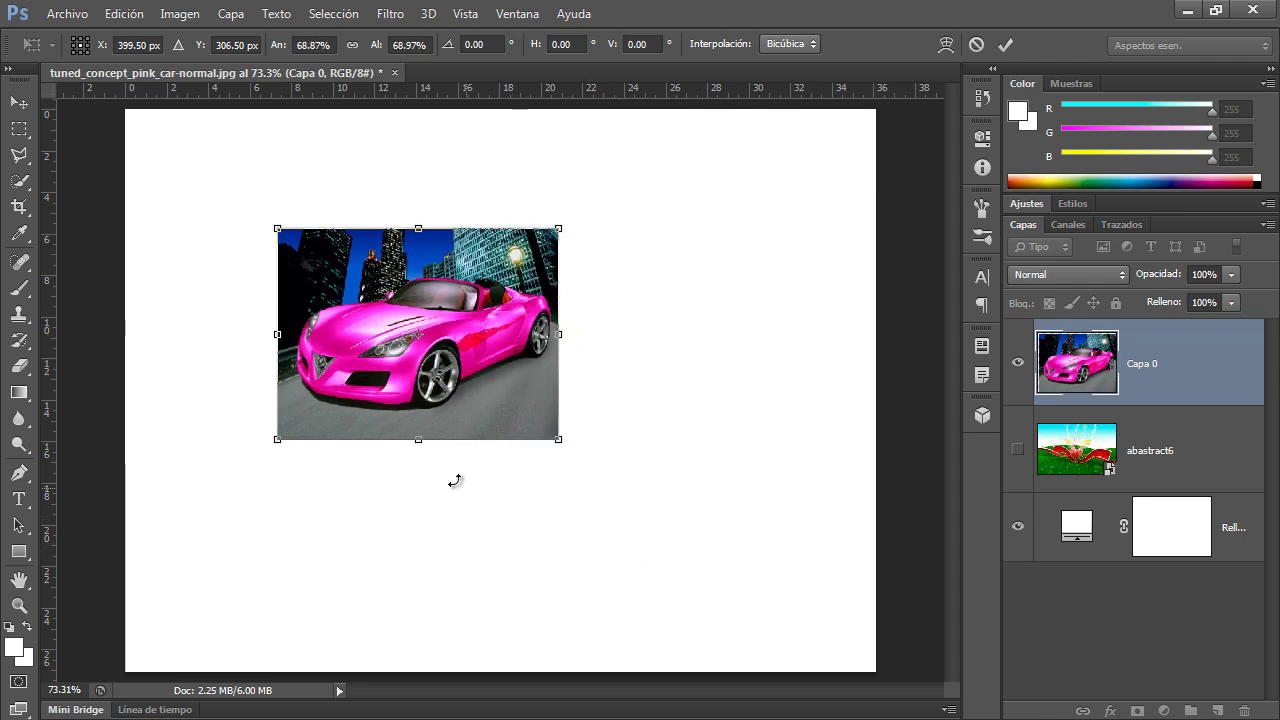
drag(420, 445, 421, 540)
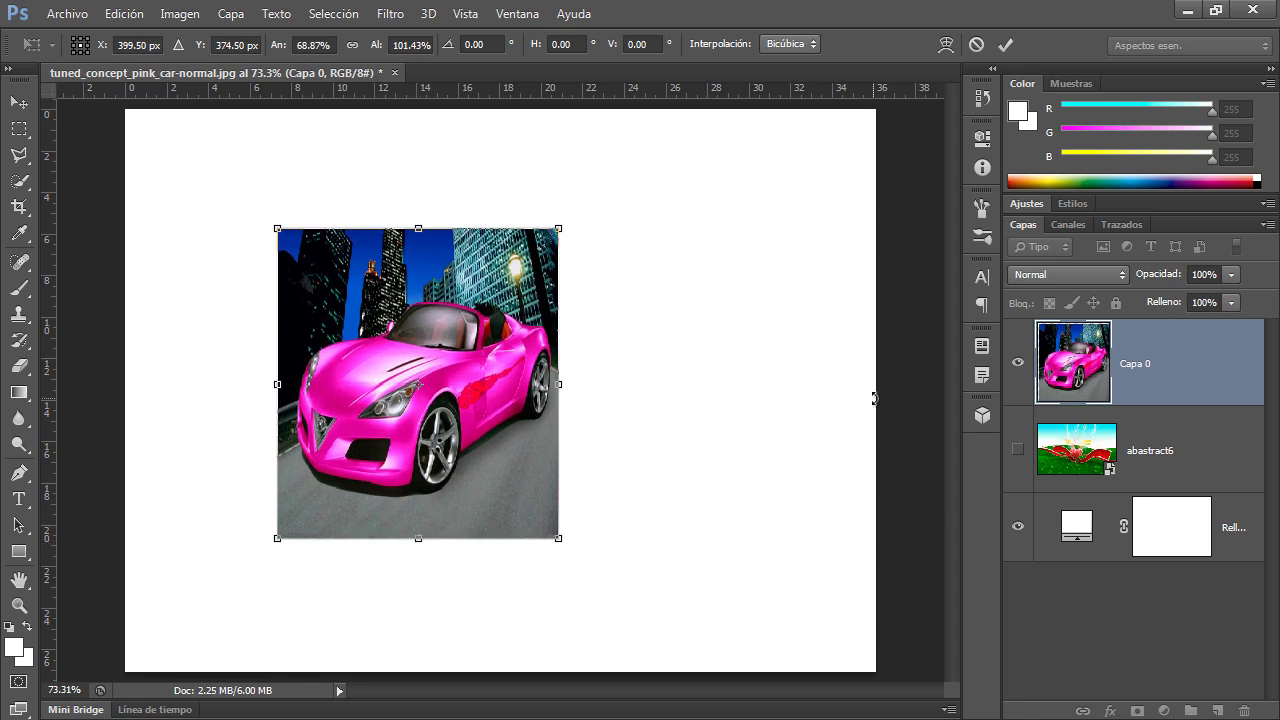
key(ctrl+z)
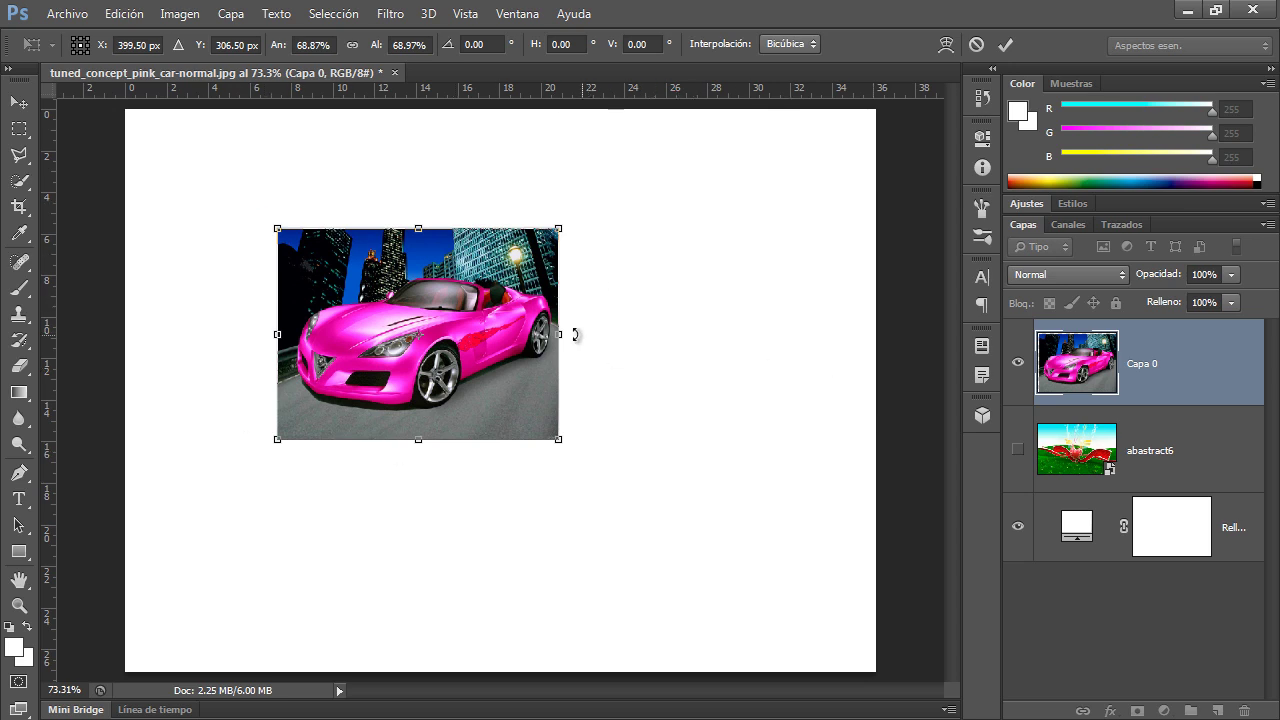
Stretch the car image from its sides to about 88% width and 85% height
drag(558, 334, 636, 334)
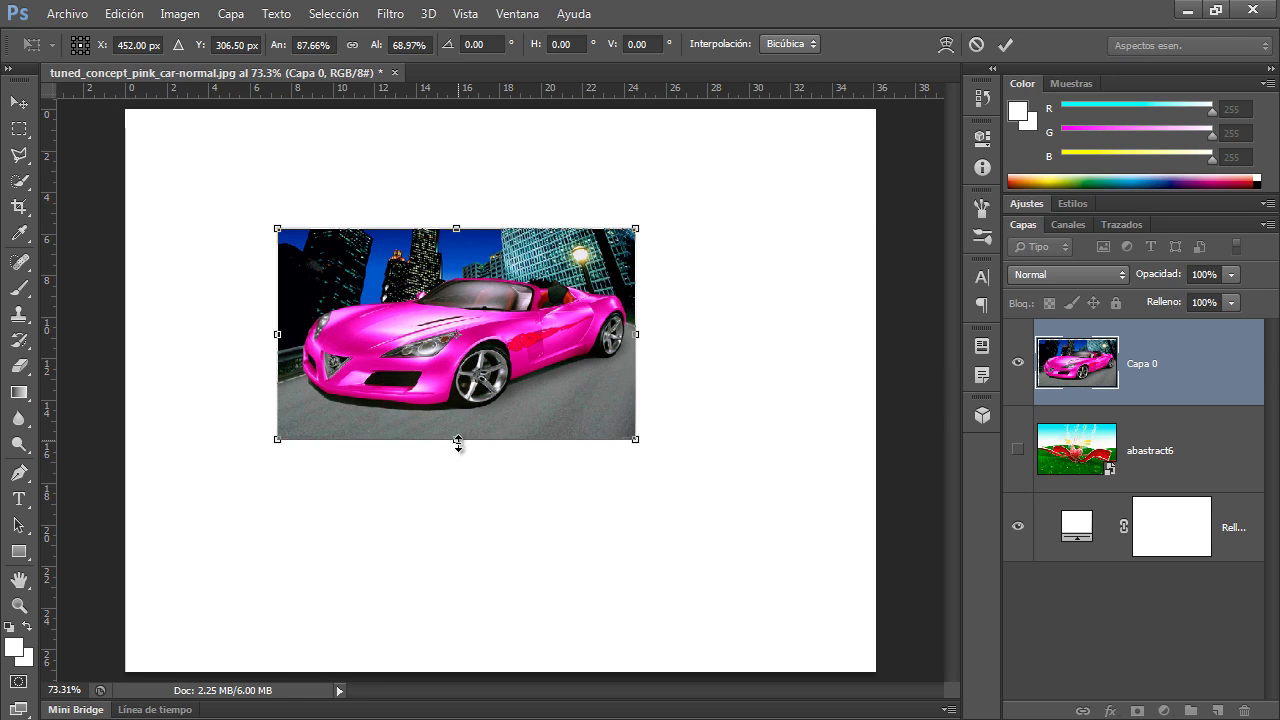
drag(456, 440, 456, 469)
drag(462, 228, 460, 207)
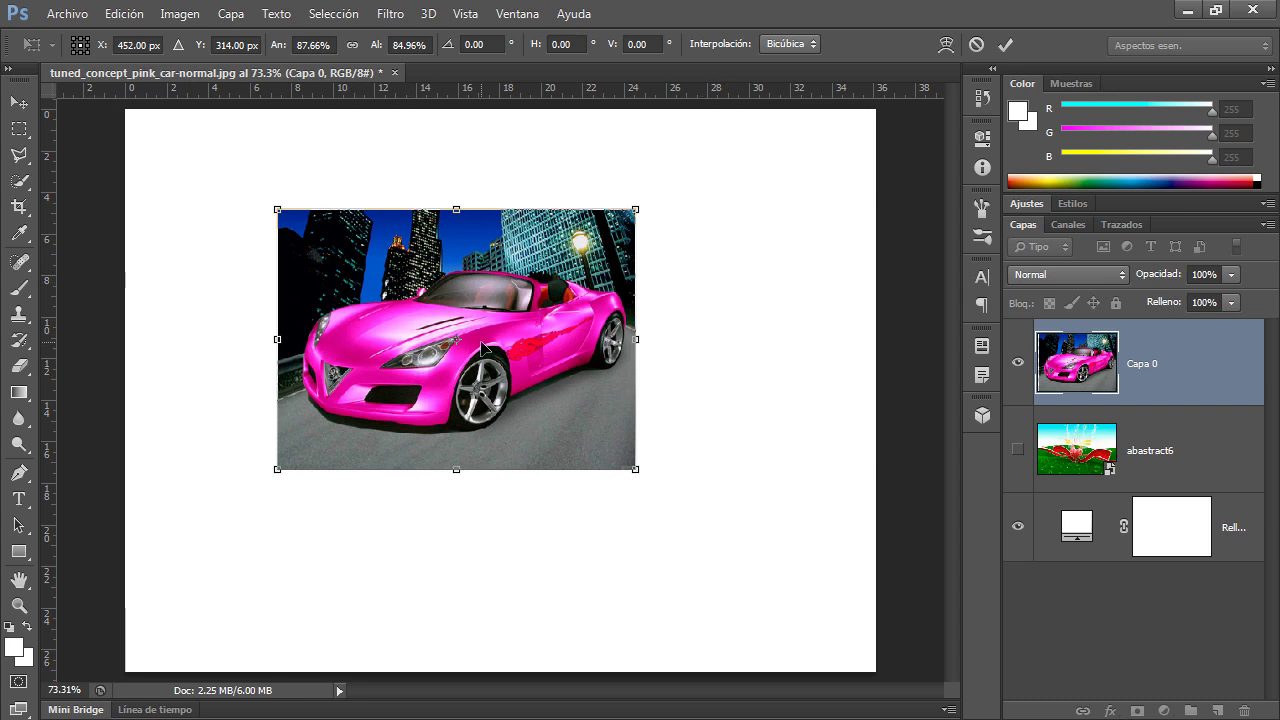
Try widening the car image to about 118%, undo it, stretch its height to about 111%, and cancel the whole transformation
drag(638, 341, 761, 339)
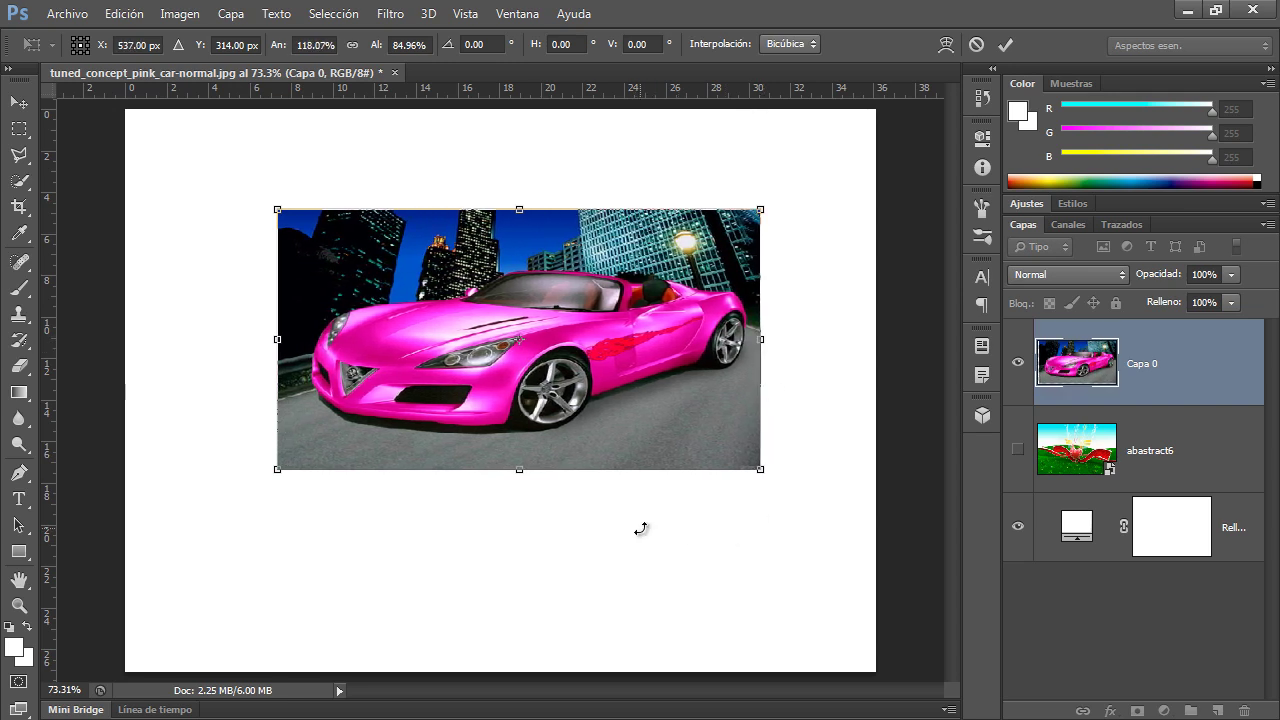
key(ctrl+z)
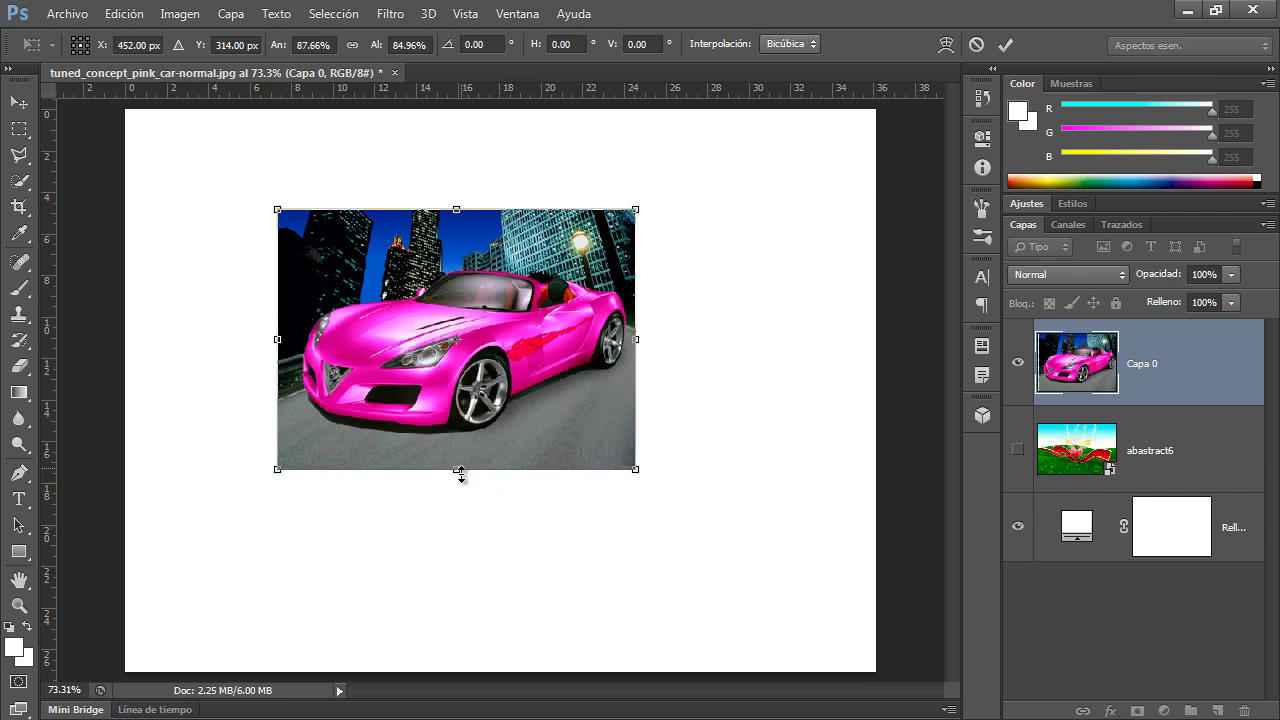
drag(460, 470, 457, 549)
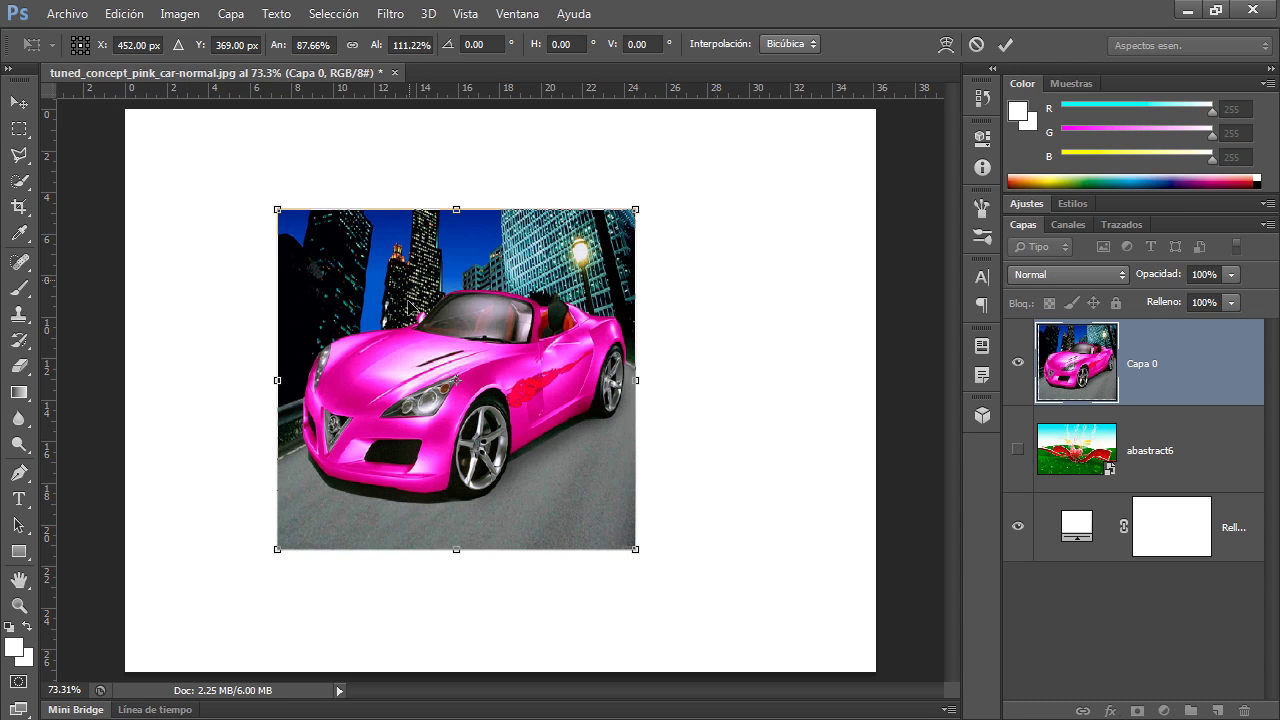
key(Escape)
Scale the car image proportionally with Free Transform to about 97% and apply the transformation
key(ctrl+t)
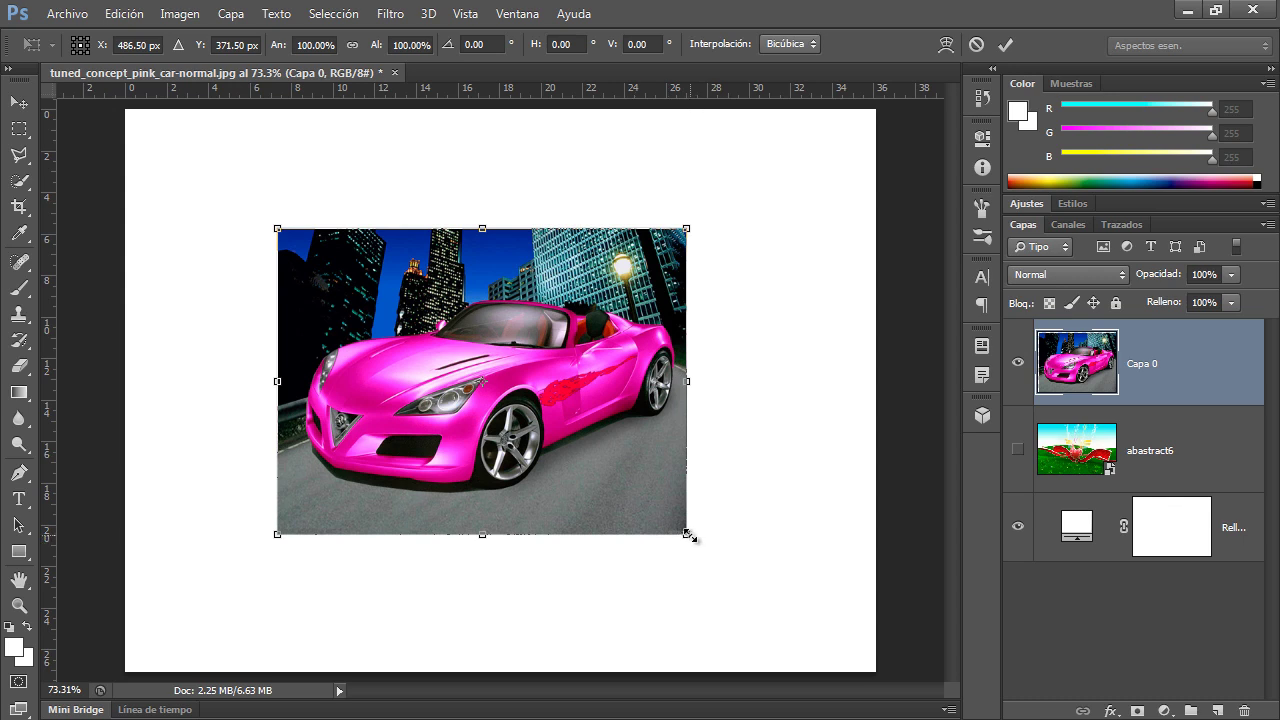
drag(690, 536, 660, 515)
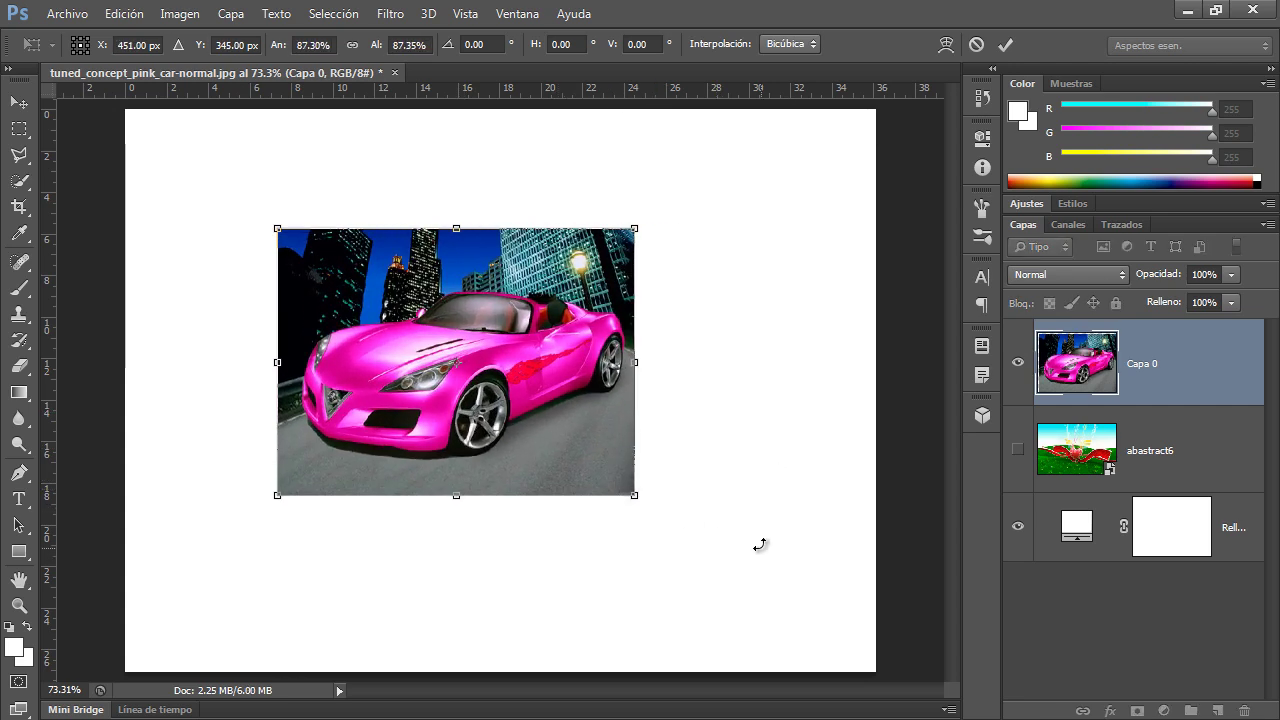
mouse_move(636, 228)
mouse_down()
mouse_move(697, 166)
mouse_move(640, 223)
mouse_up()
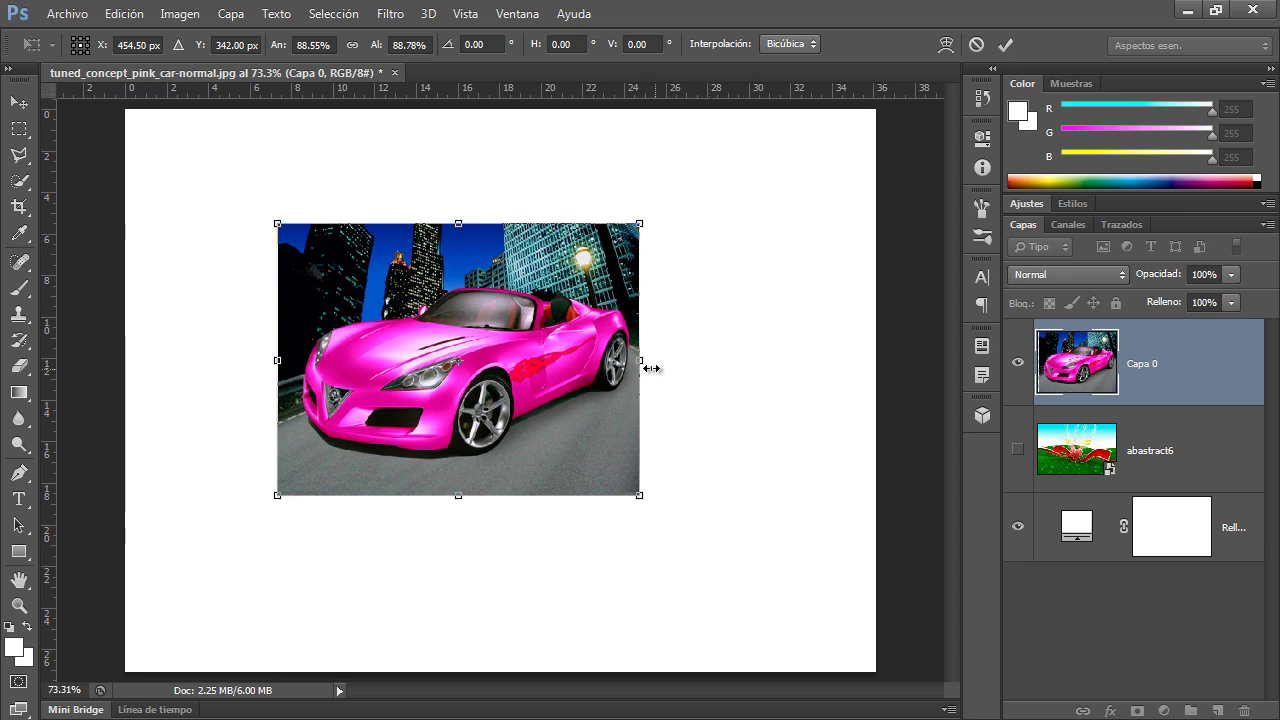
drag(640, 360, 674, 371)
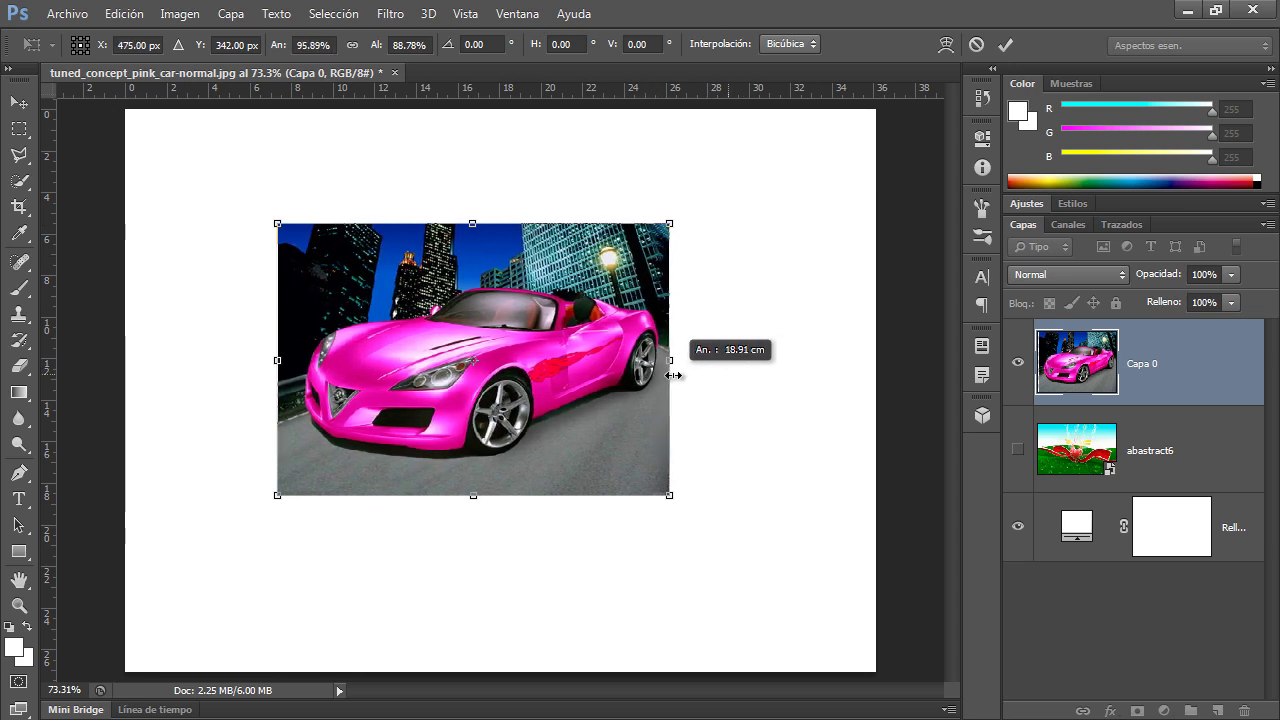
key(ctrl+z)
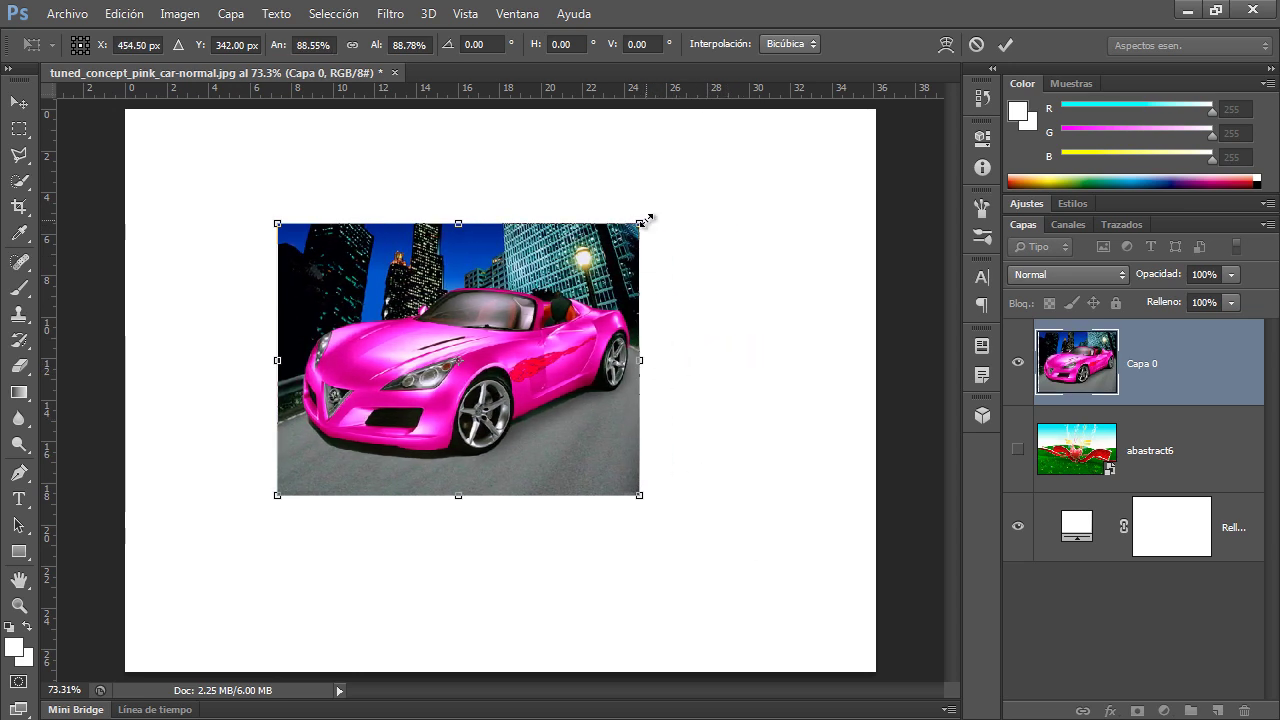
mouse_move(648, 219)
mouse_down()
mouse_move(491, 309)
mouse_move(763, 163)
mouse_move(654, 213)
mouse_up()
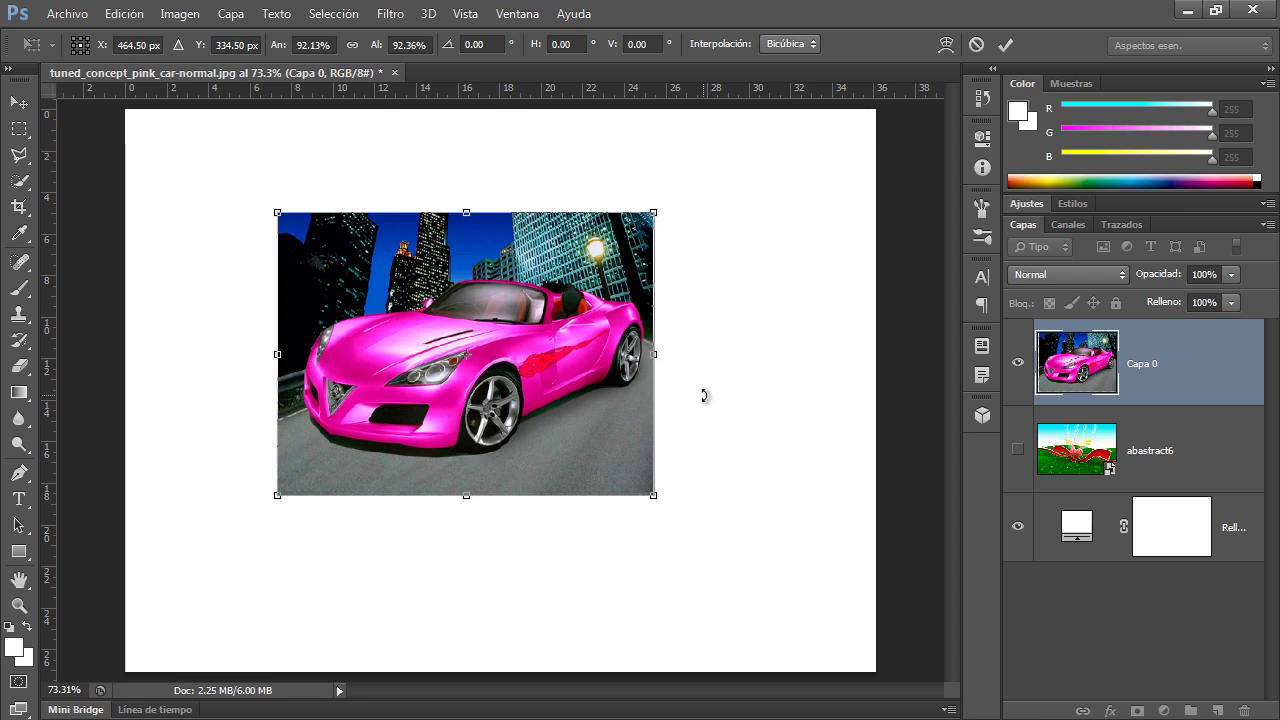
drag(653, 495, 685, 467)
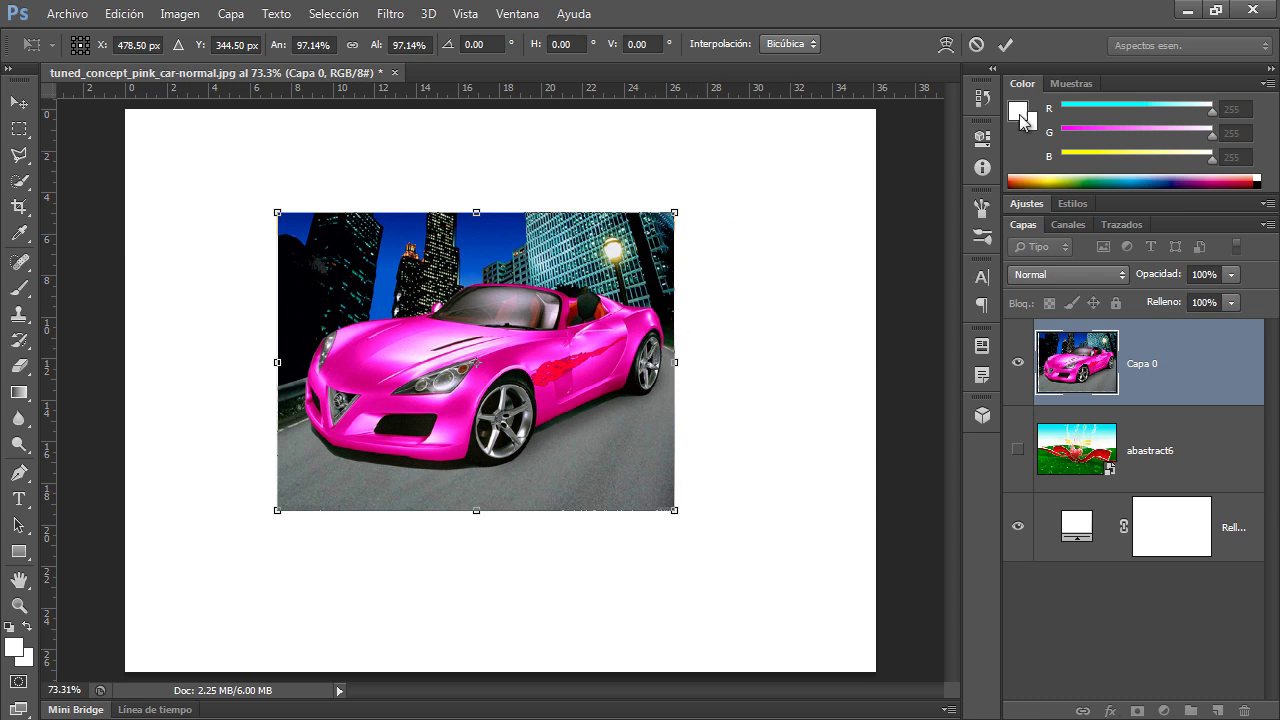
click(1005, 45)
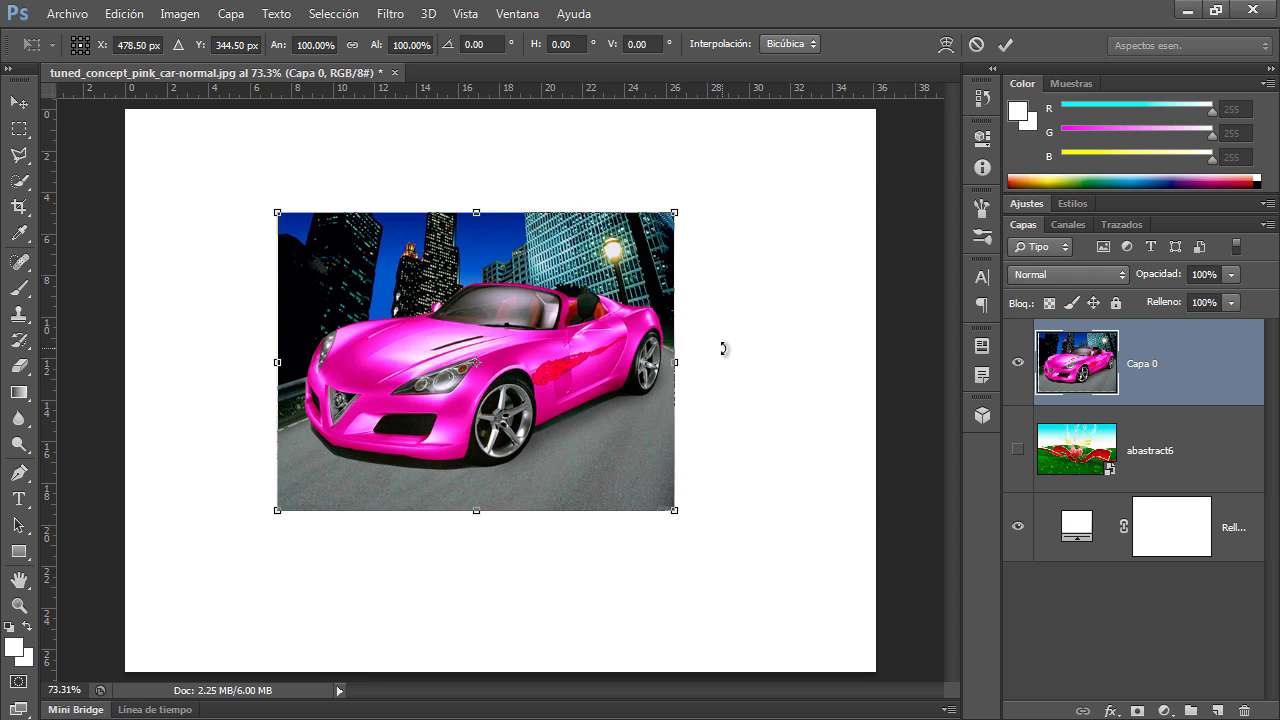
Try rotating the car image freehand clockwise to about 34° and undo the rotation
drag(723, 348, 717, 486)
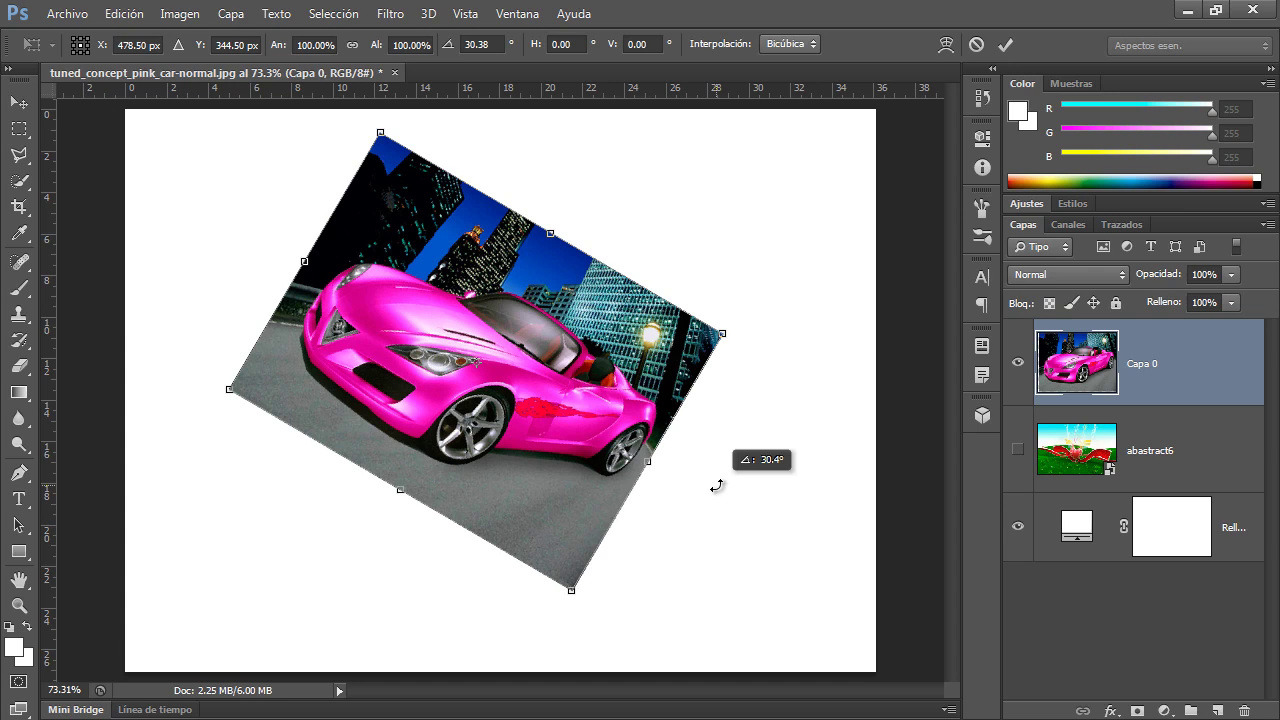
mouse_move(716, 485)
mouse_down()
mouse_move(689, 543)
mouse_move(726, 320)
mouse_move(706, 206)
mouse_move(733, 353)
mouse_move(729, 437)
mouse_move(702, 498)
mouse_up()
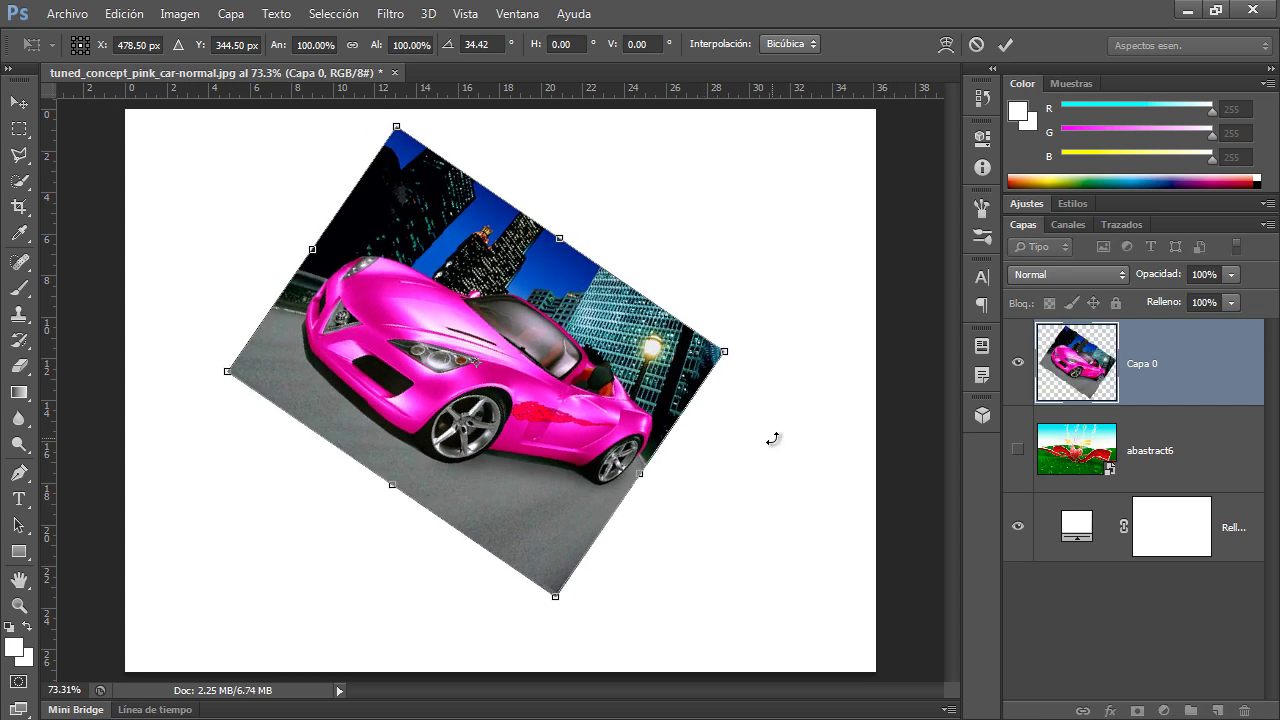
key(ctrl+z)
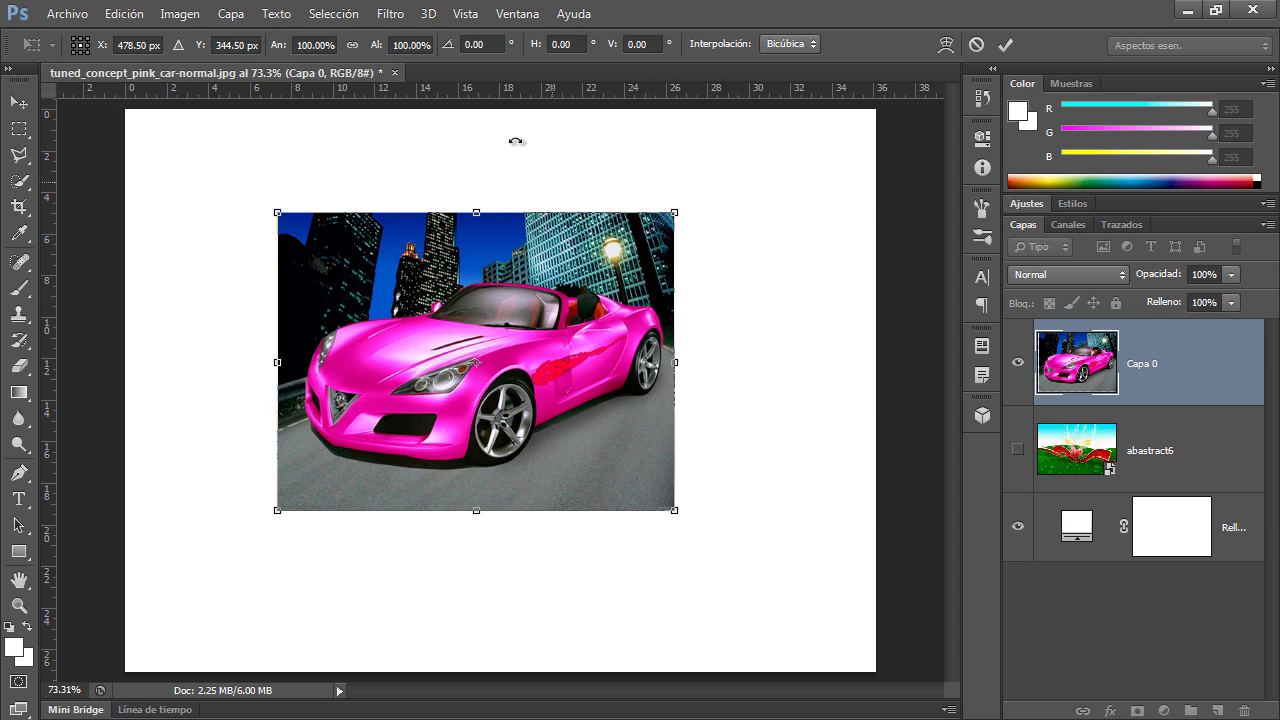
Try exact rotation angles of 90° and 45° on the car image and reset the angle to 0°
click(449, 45)
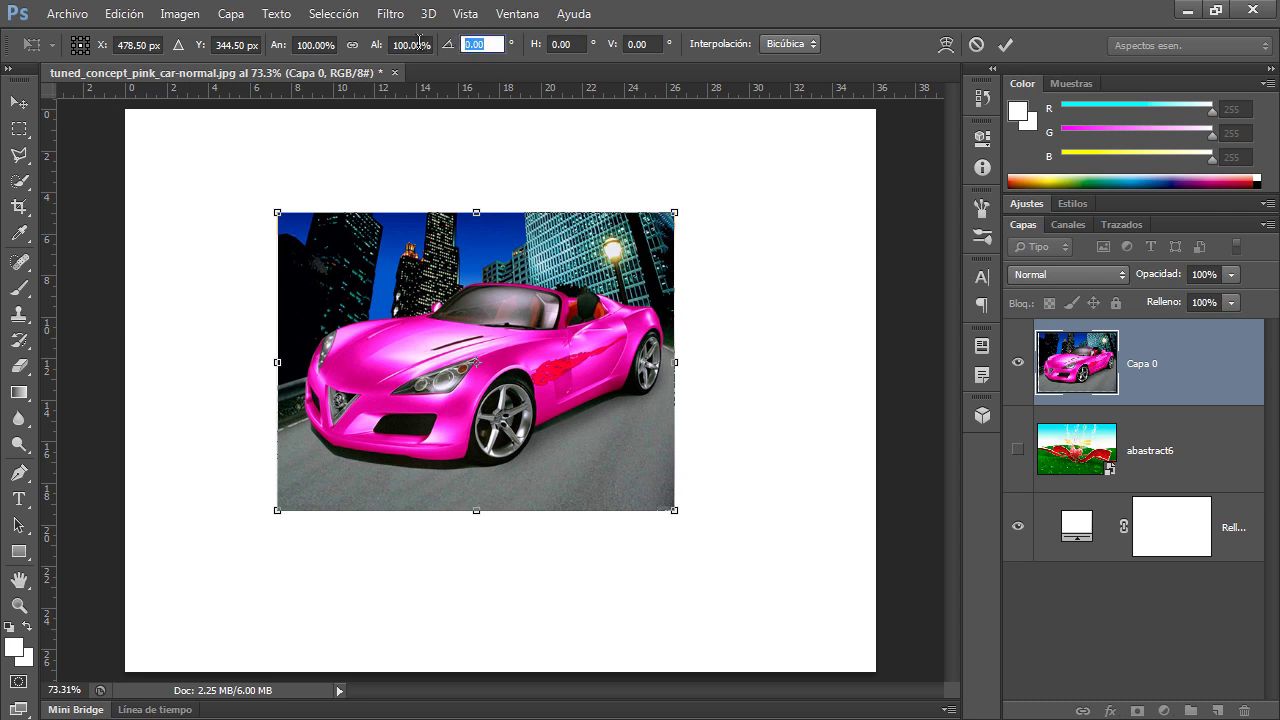
text(90)
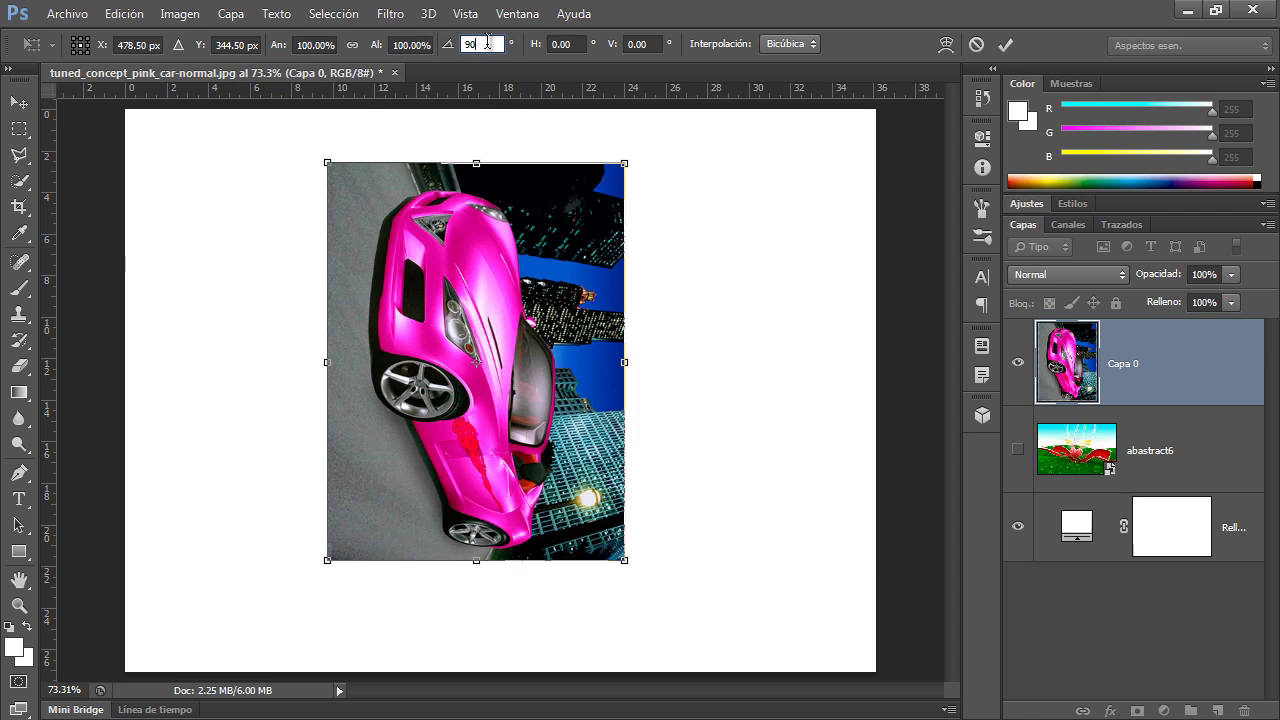
click(450, 45)
text(45)
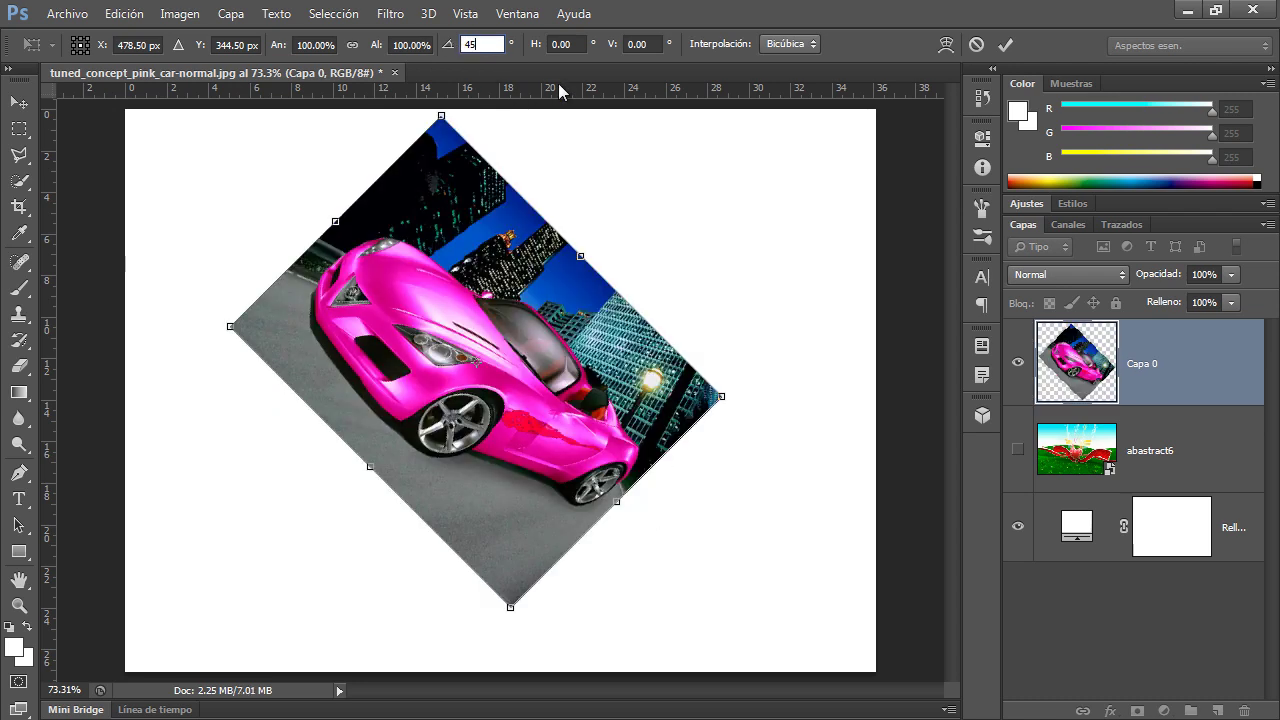
key(Return)
text(0)
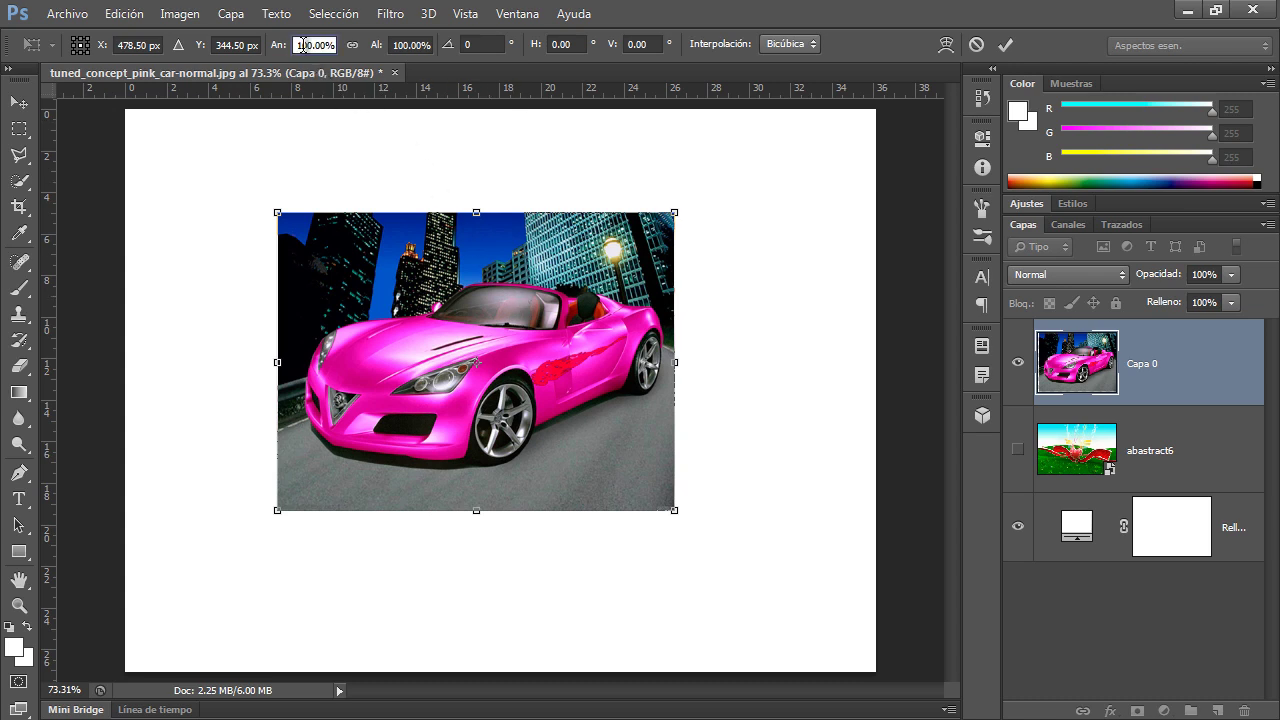
Try scaling the car image to 50% with width and height linked, and undo the scaling
click(398, 47)
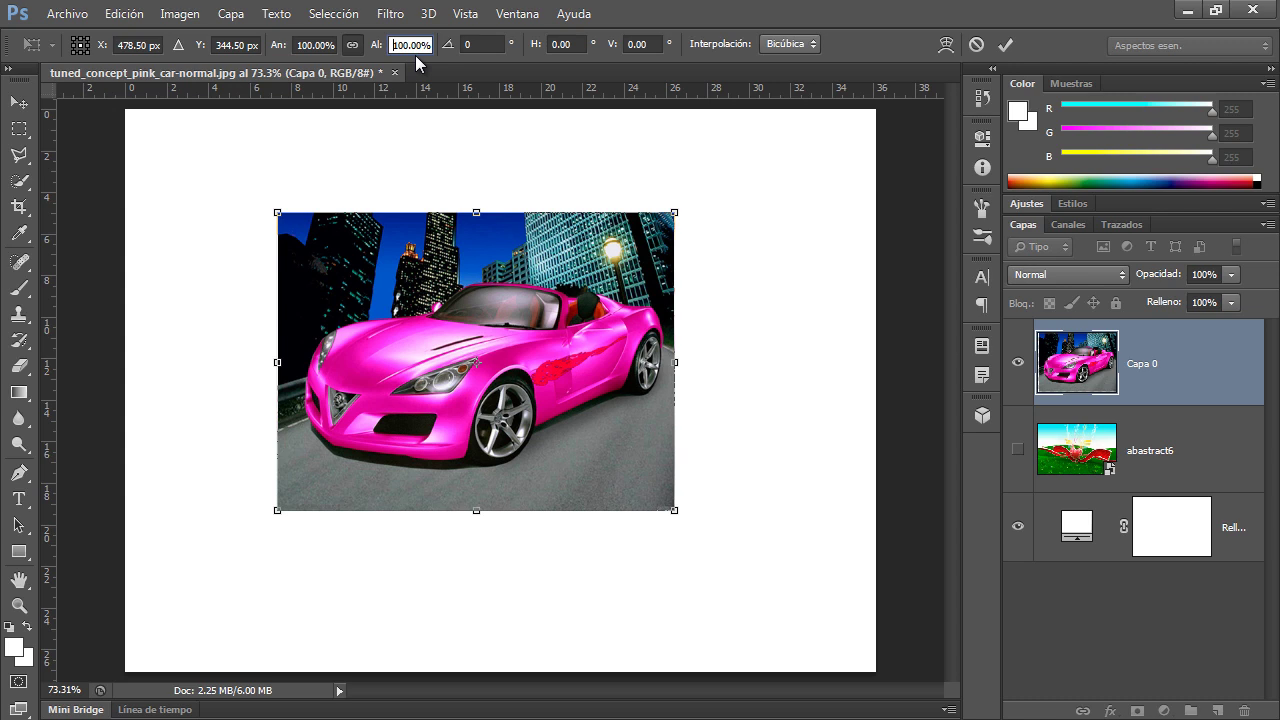
click(322, 44)
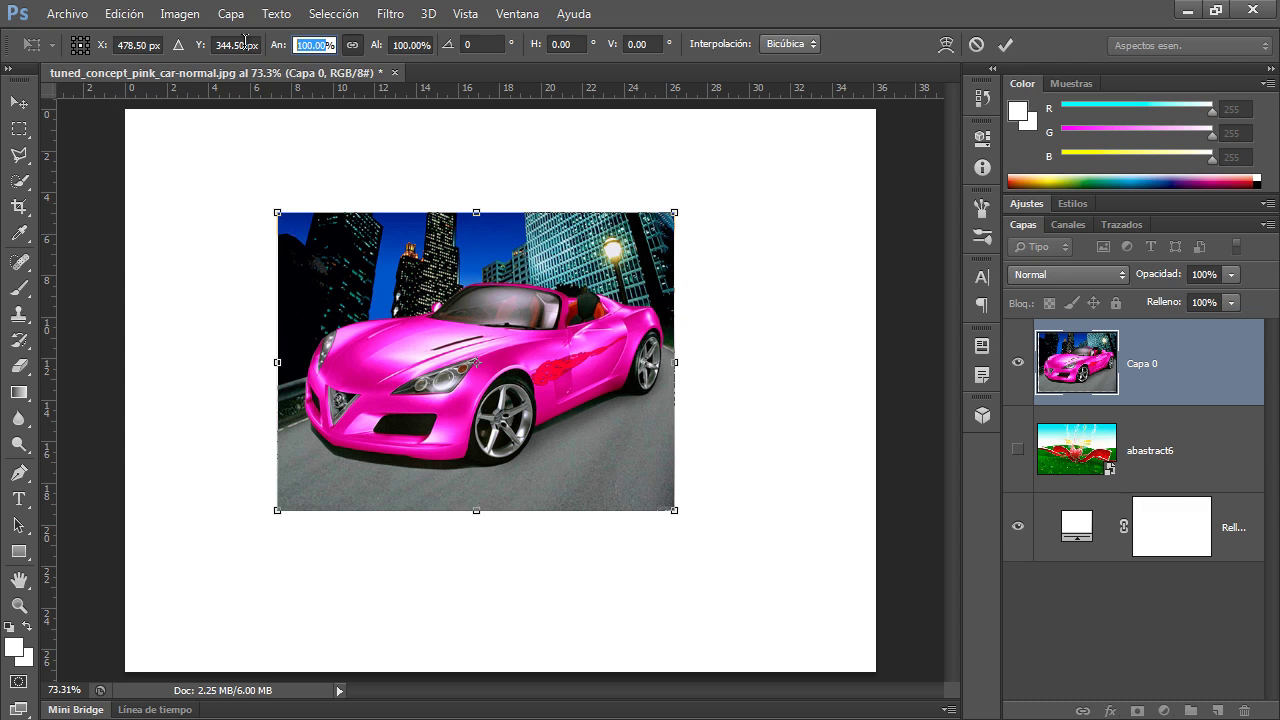
text(50)
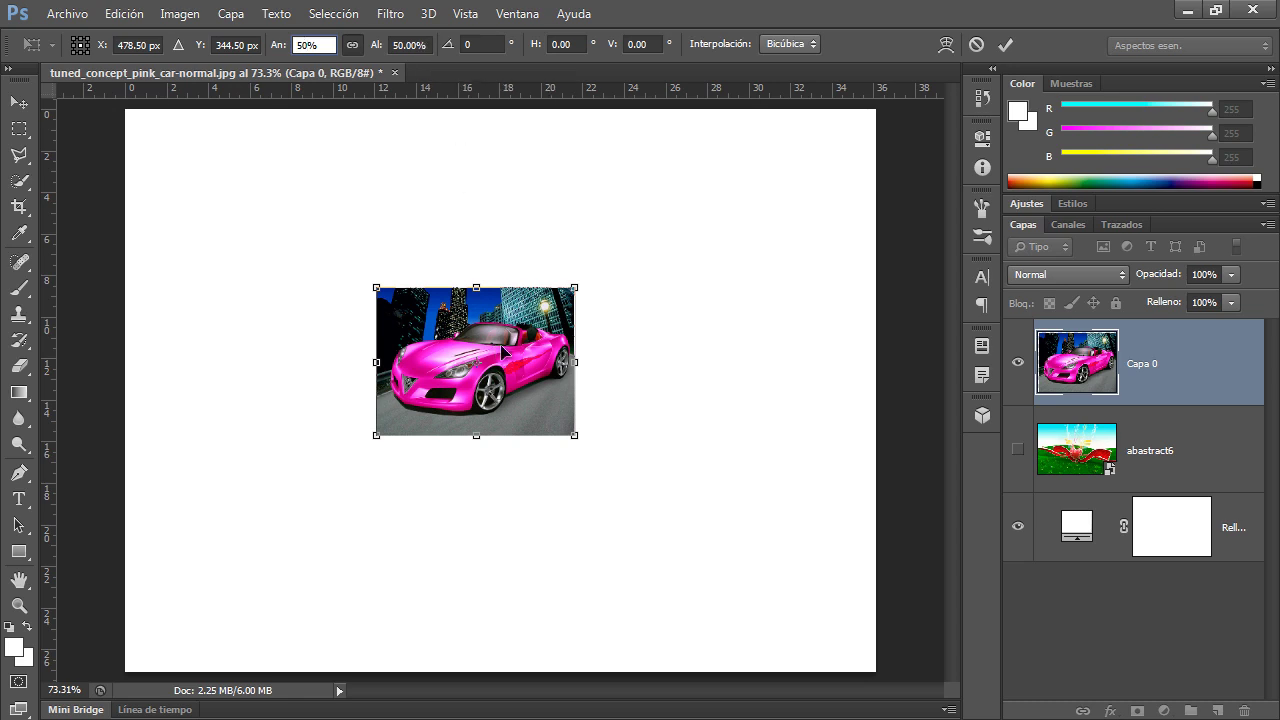
key(ctrl+z)
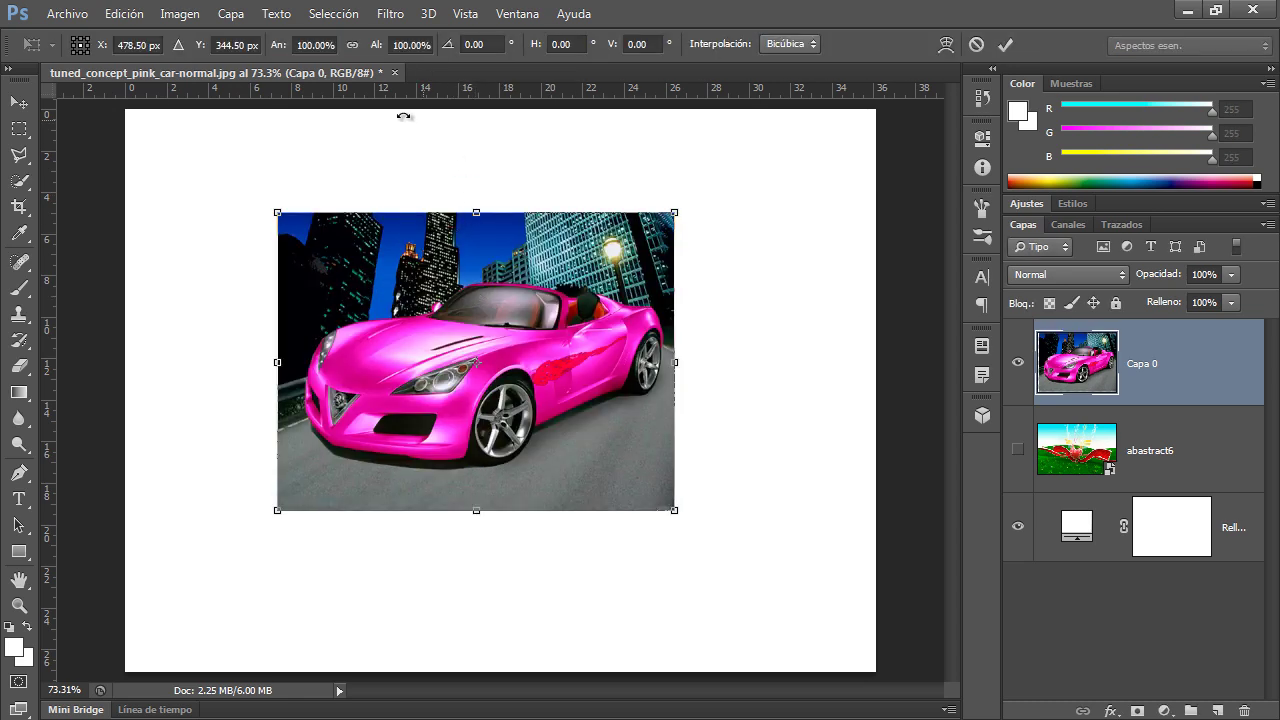
Try scaling only the car image's width to 50% with the proportions unlinked, and cancel the transformation
click(354, 45)
double_click(323, 38)
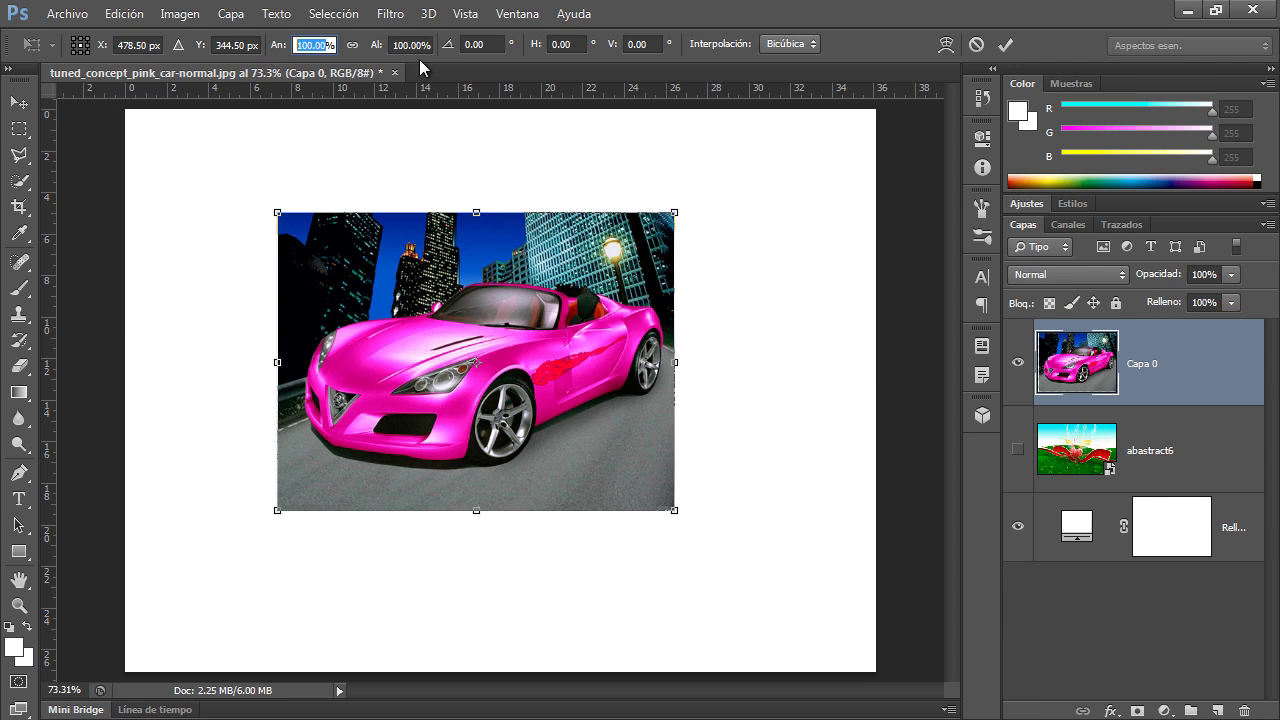
text(50)
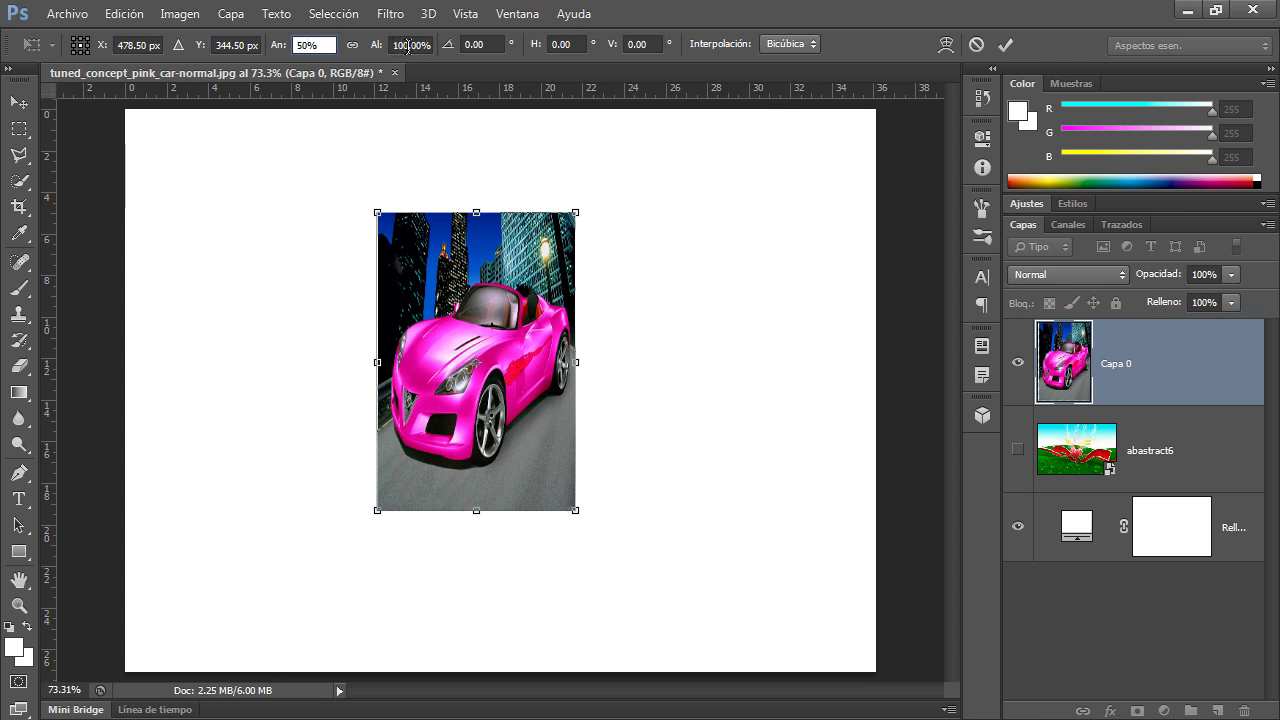
key(Escape)
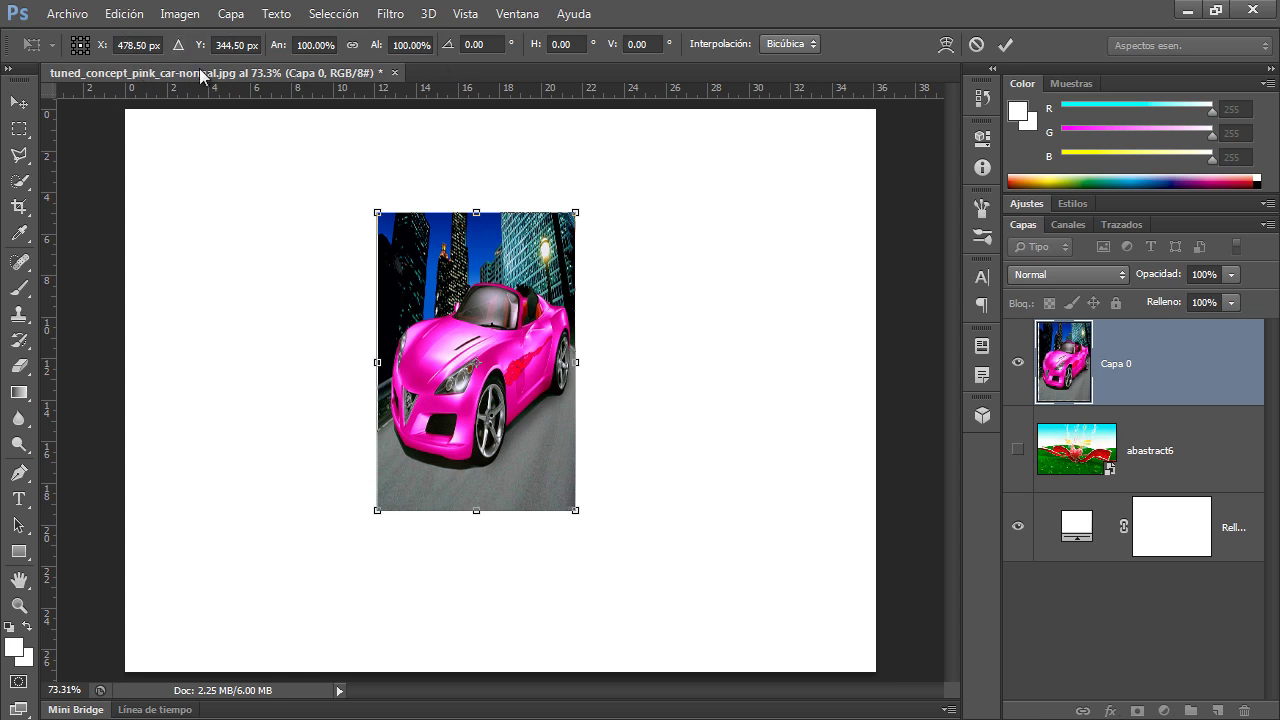
key(Escape)
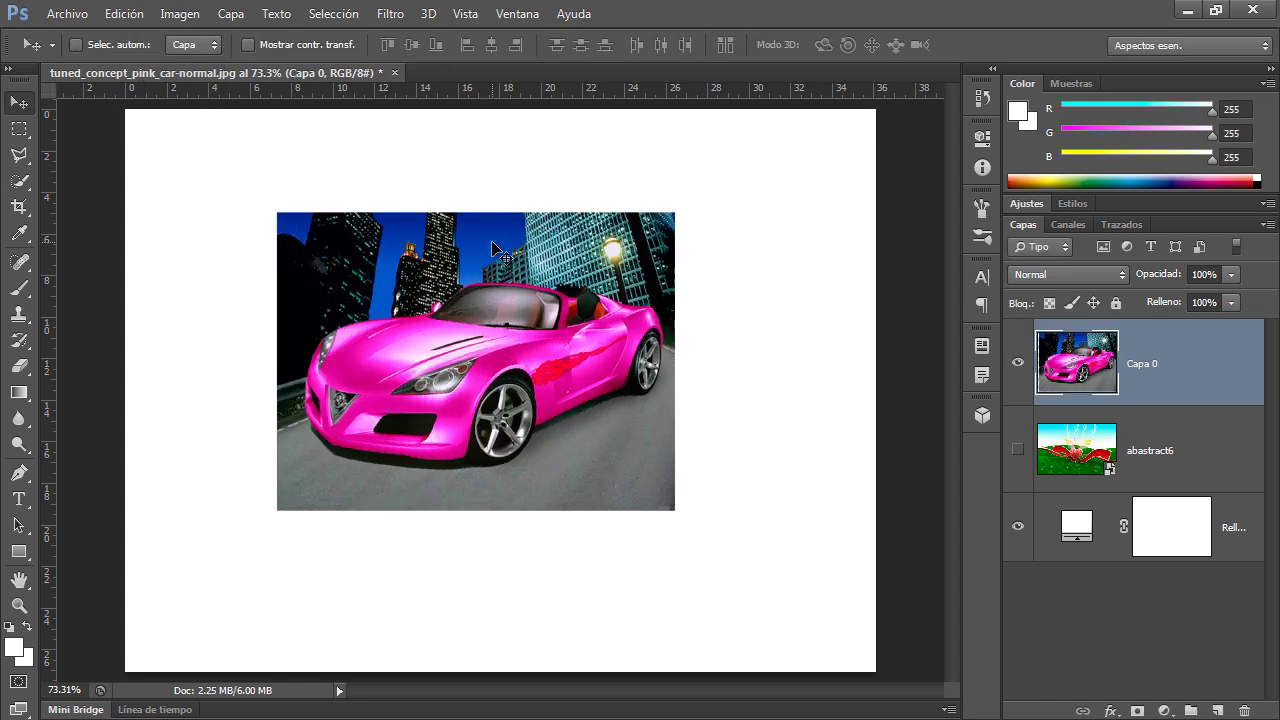
Move the car image to the canvas's upper-left corner, then try repositioning it toward the centre with Free Transform and cancel
drag(450, 328, 314, 233)
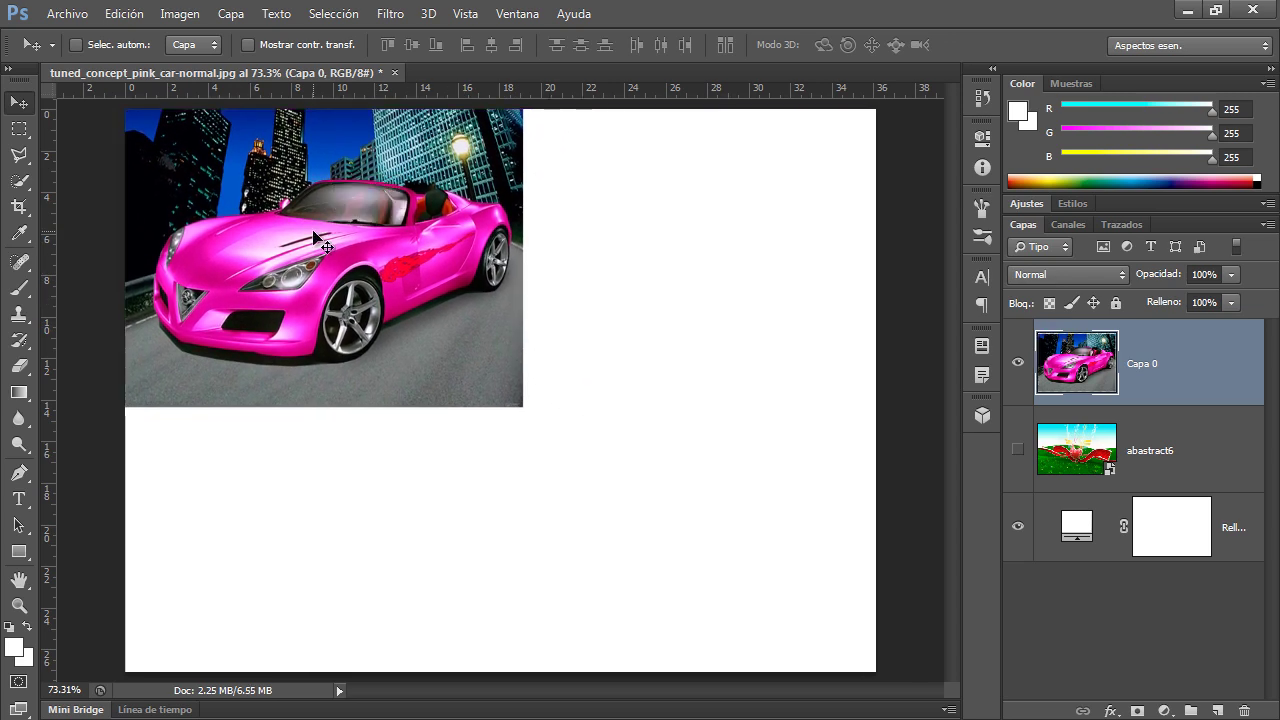
key(ctrl+t)
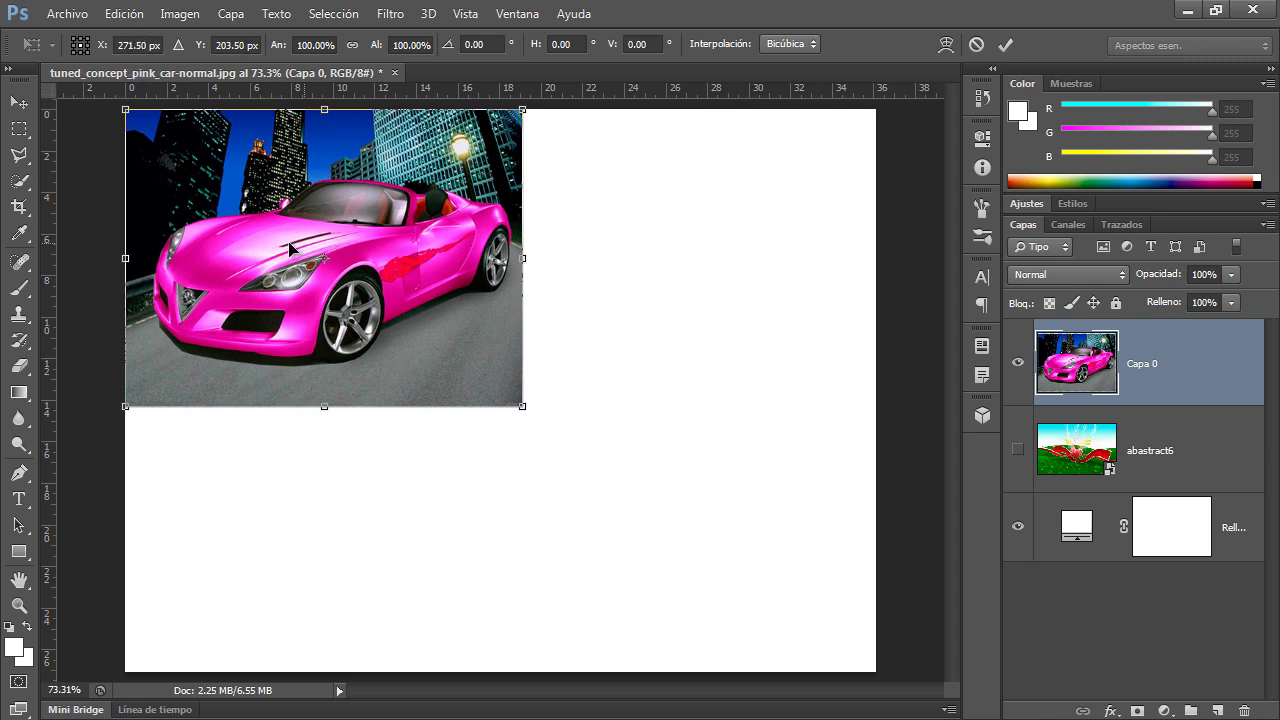
drag(265, 222, 411, 318)
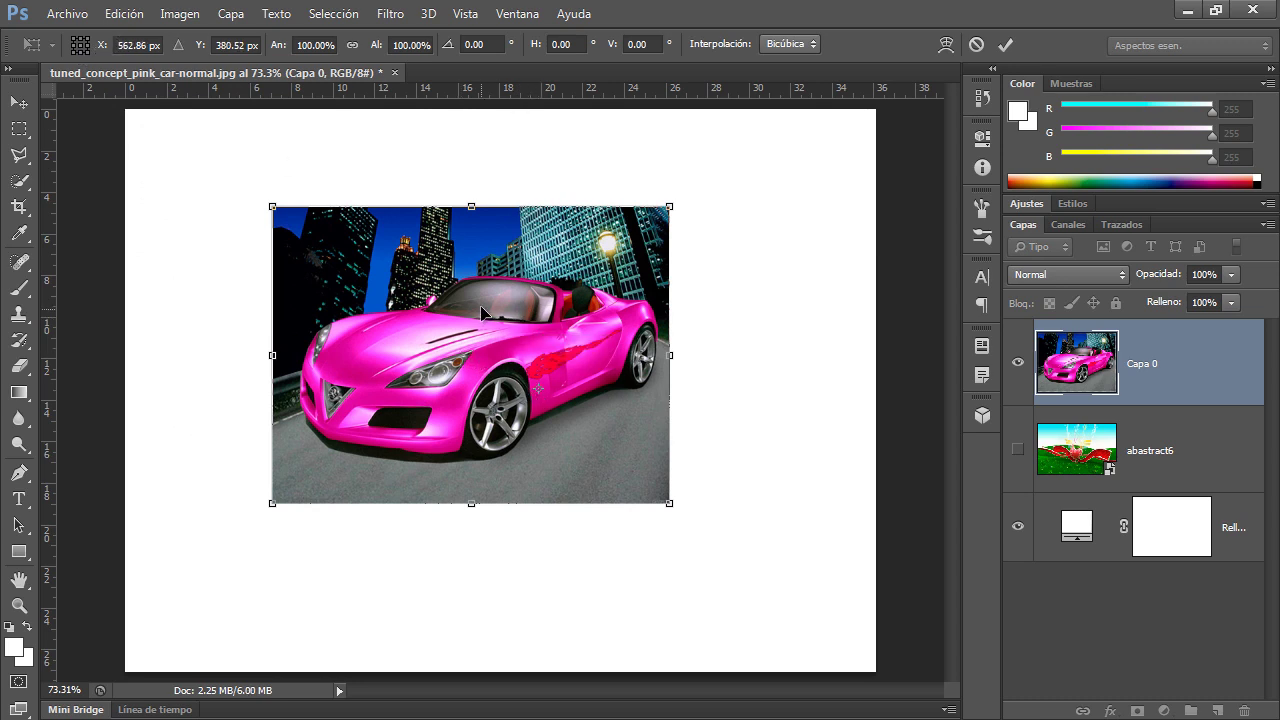
drag(481, 310, 492, 393)
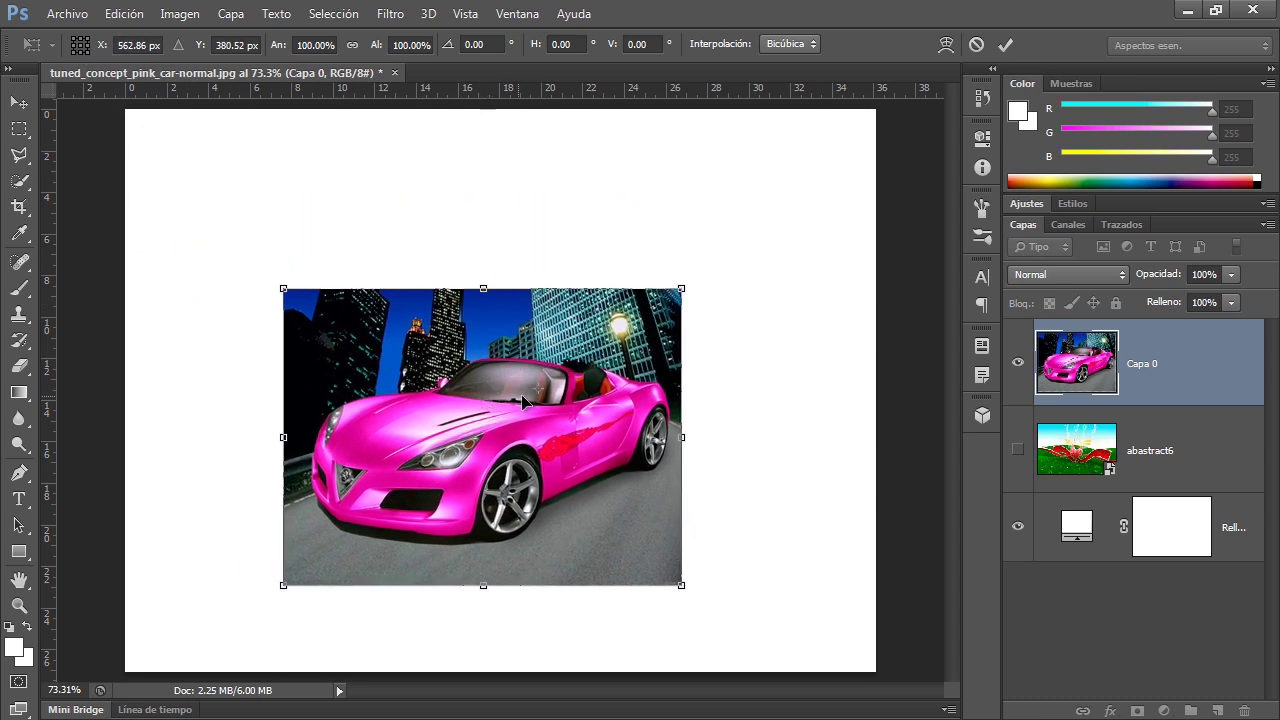
key(Escape)
Try skewing the car image (Sesgar) from its upper, lower and right edges, up to about 17° horizontally, and cancel the transformation
key(ctrl+t)
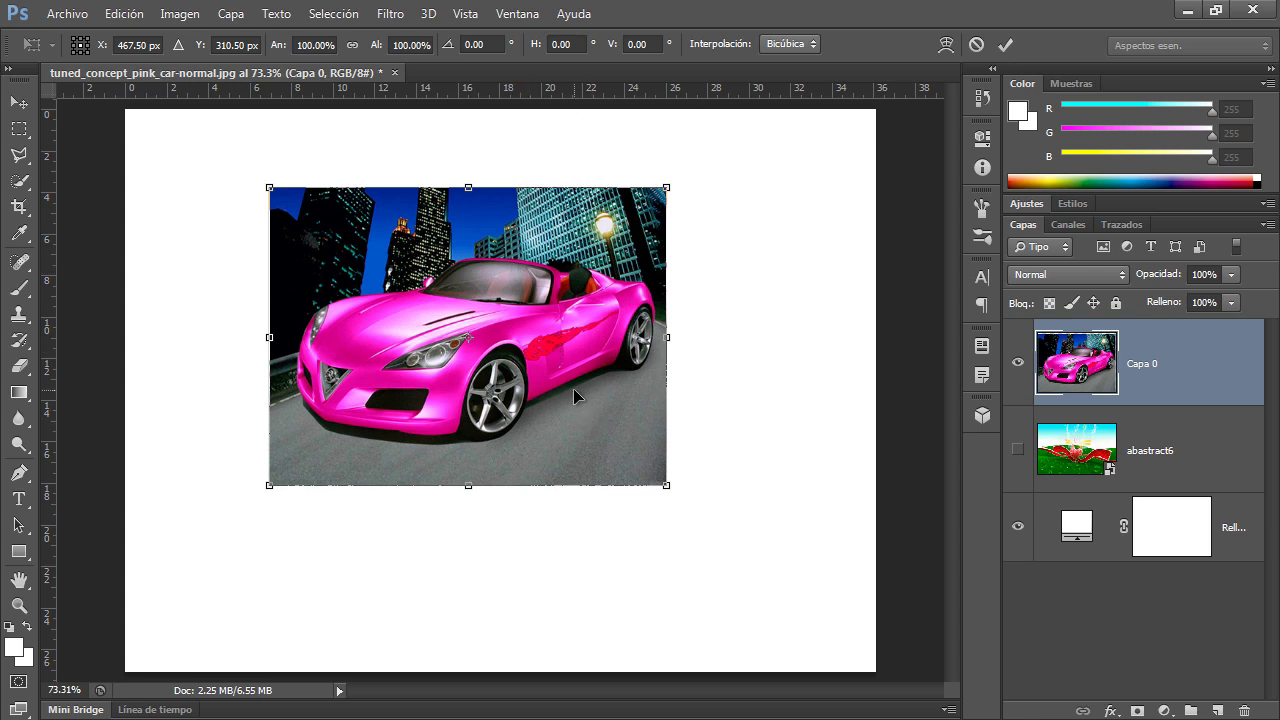
right_click(540, 436)
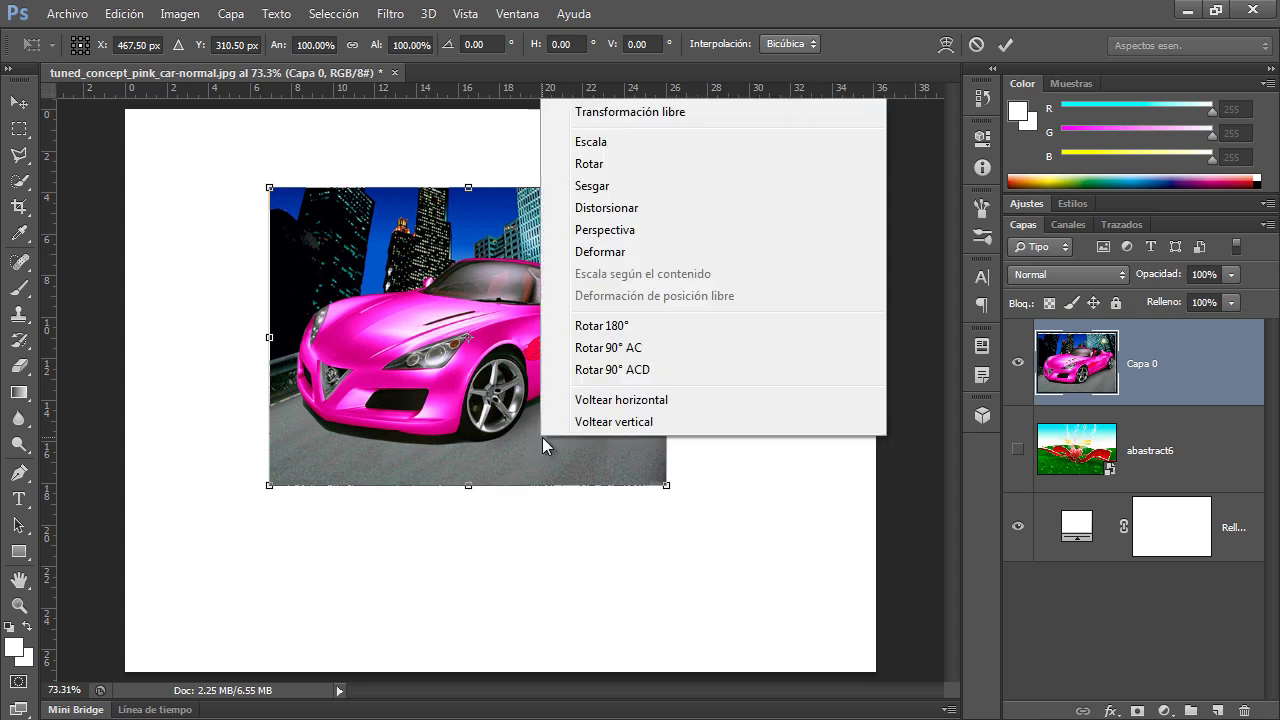
click(620, 190)
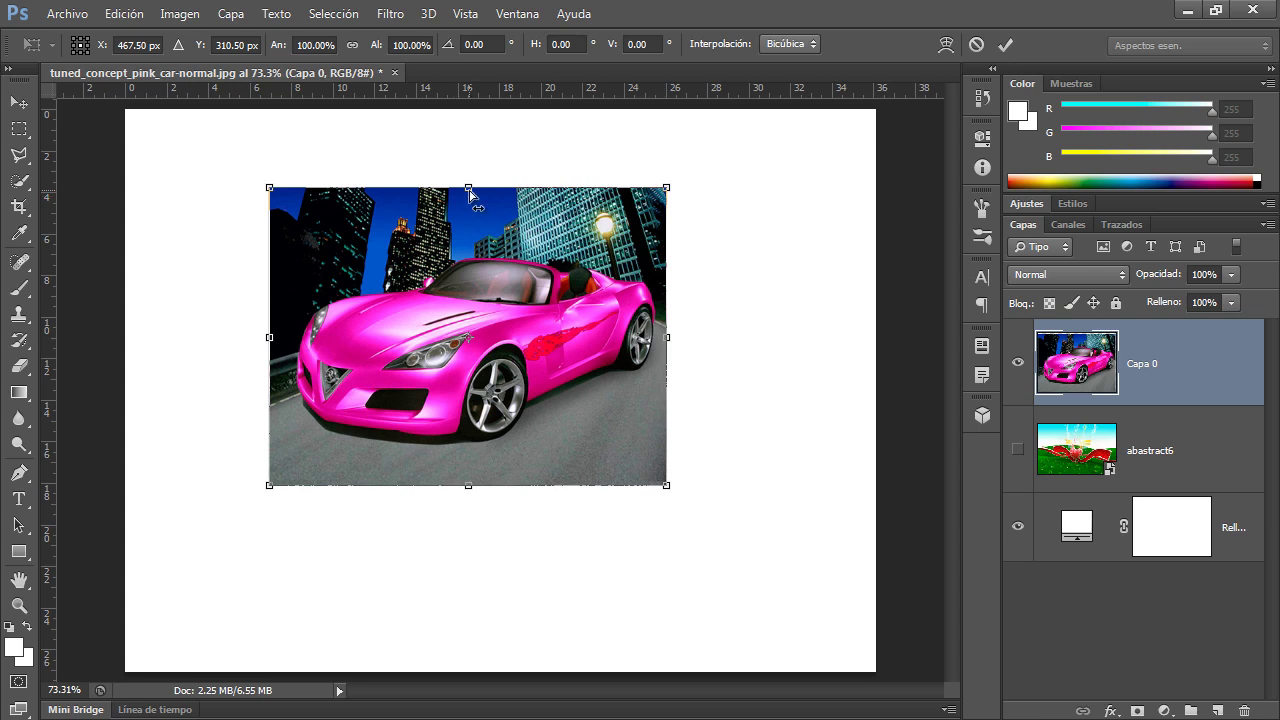
drag(469, 193, 375, 207)
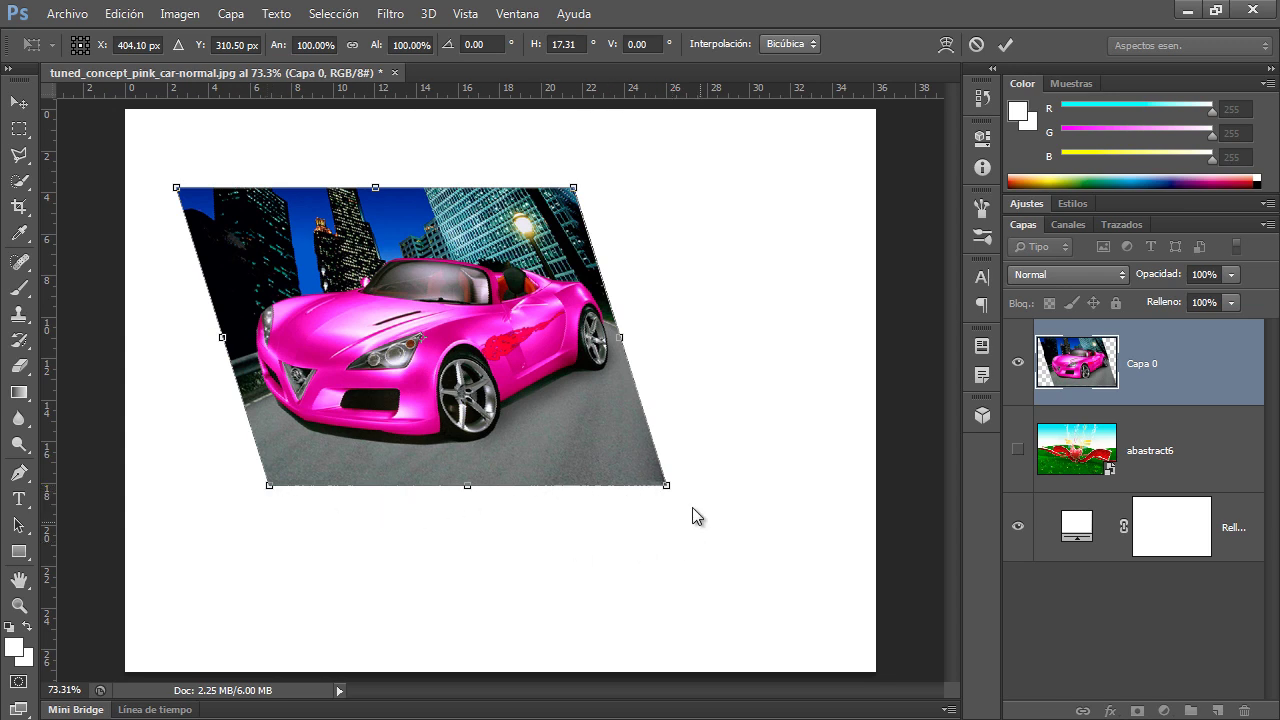
drag(377, 190, 461, 221)
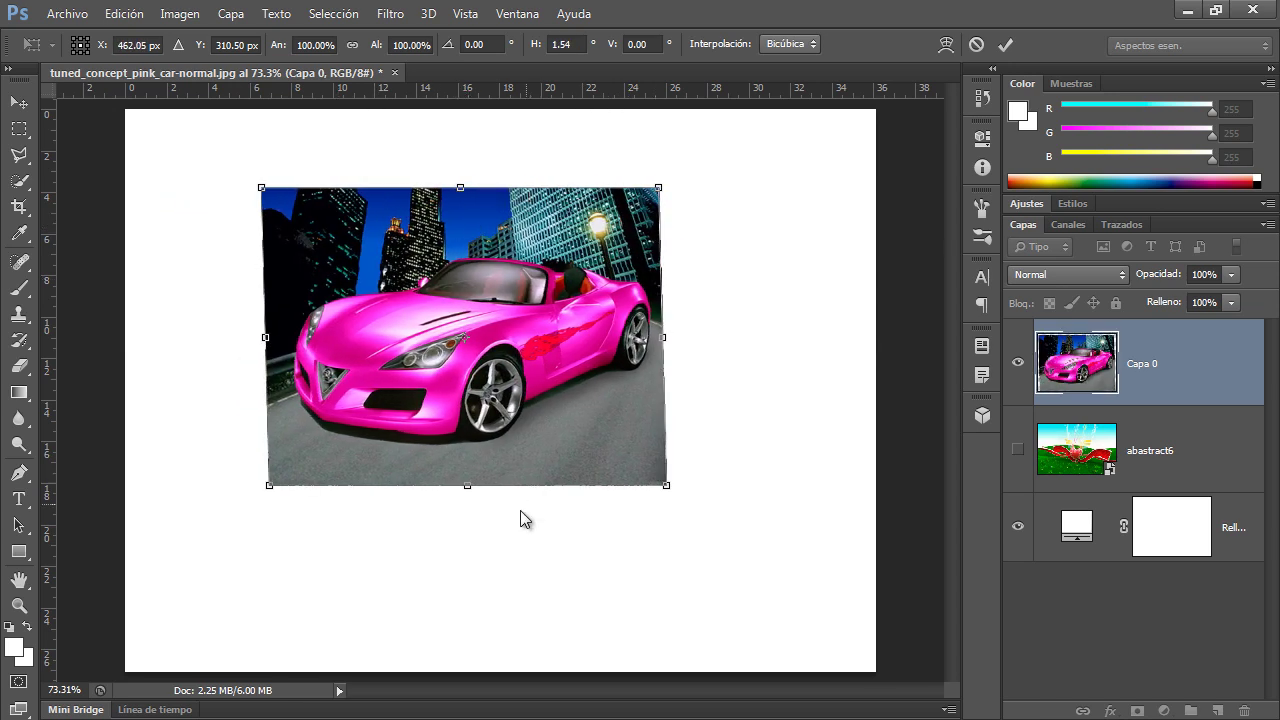
drag(470, 493, 497, 514)
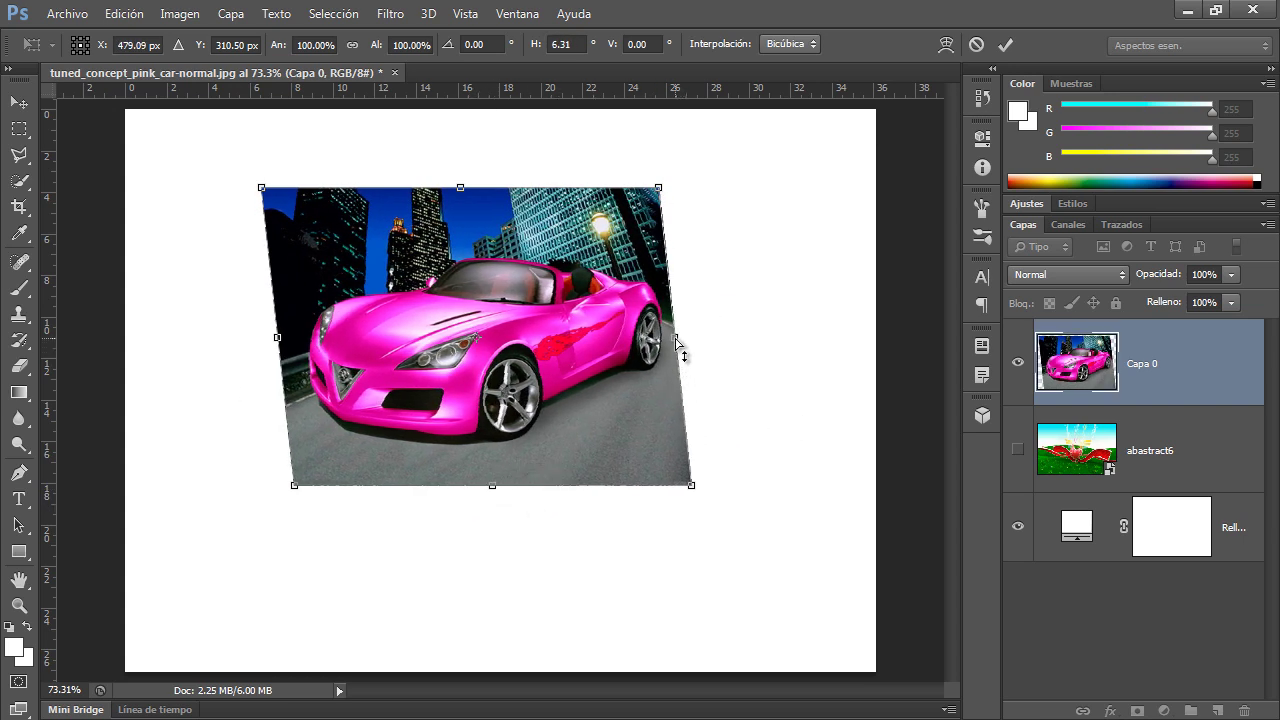
drag(678, 342, 689, 395)
key(Escape)
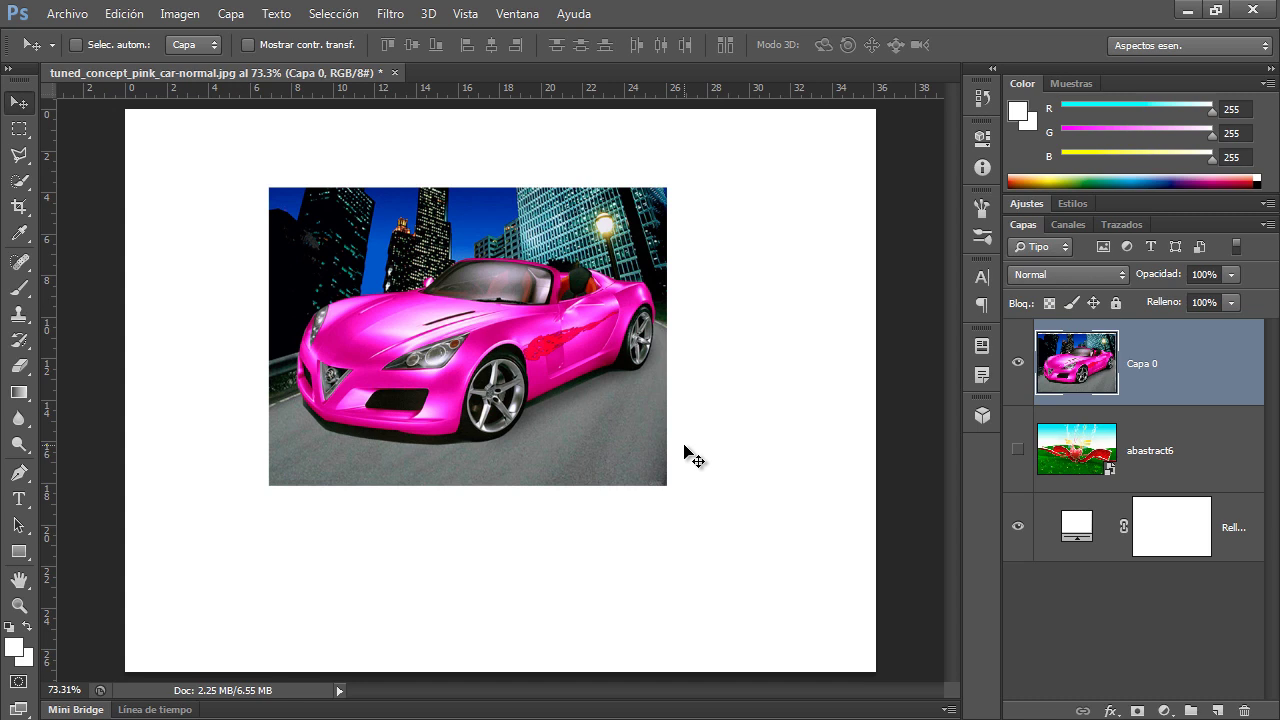
Try distorting the car image freely (Distorsionar) by pulling its corners and edge midpoints outward into an irregular quadrilateral, and cancel the transformation
key(ctrl+t)
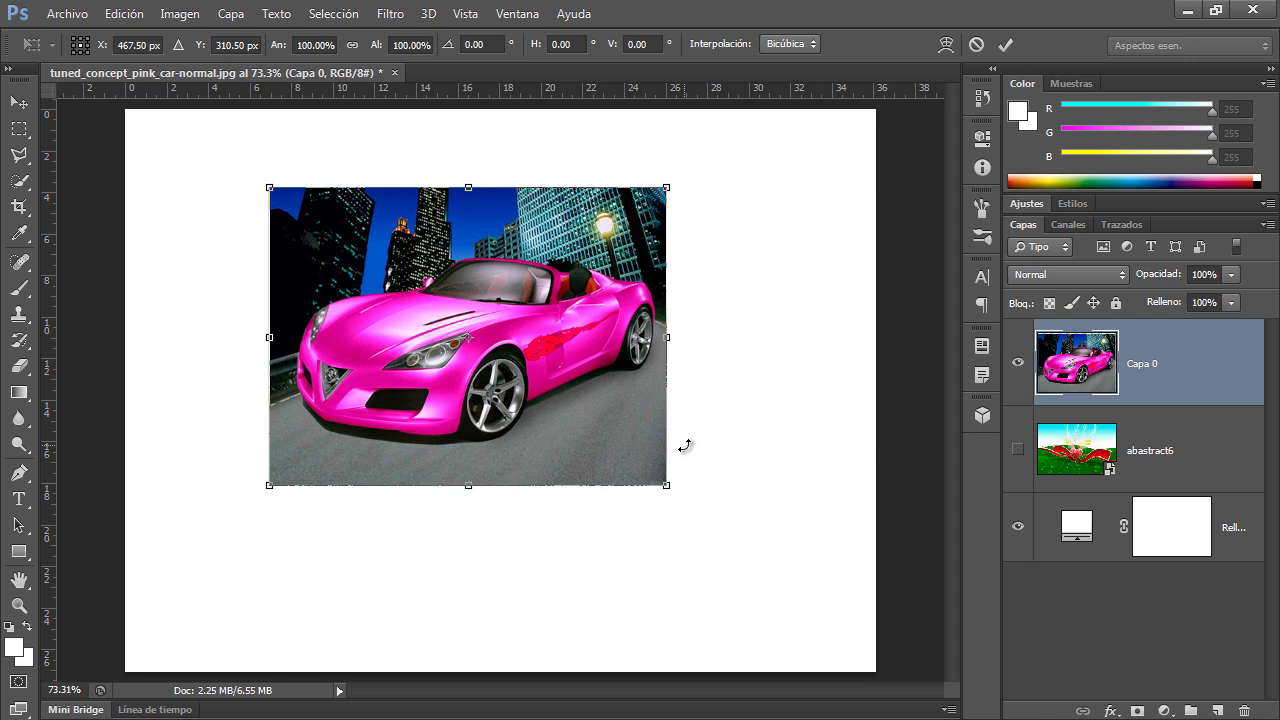
right_click(505, 263)
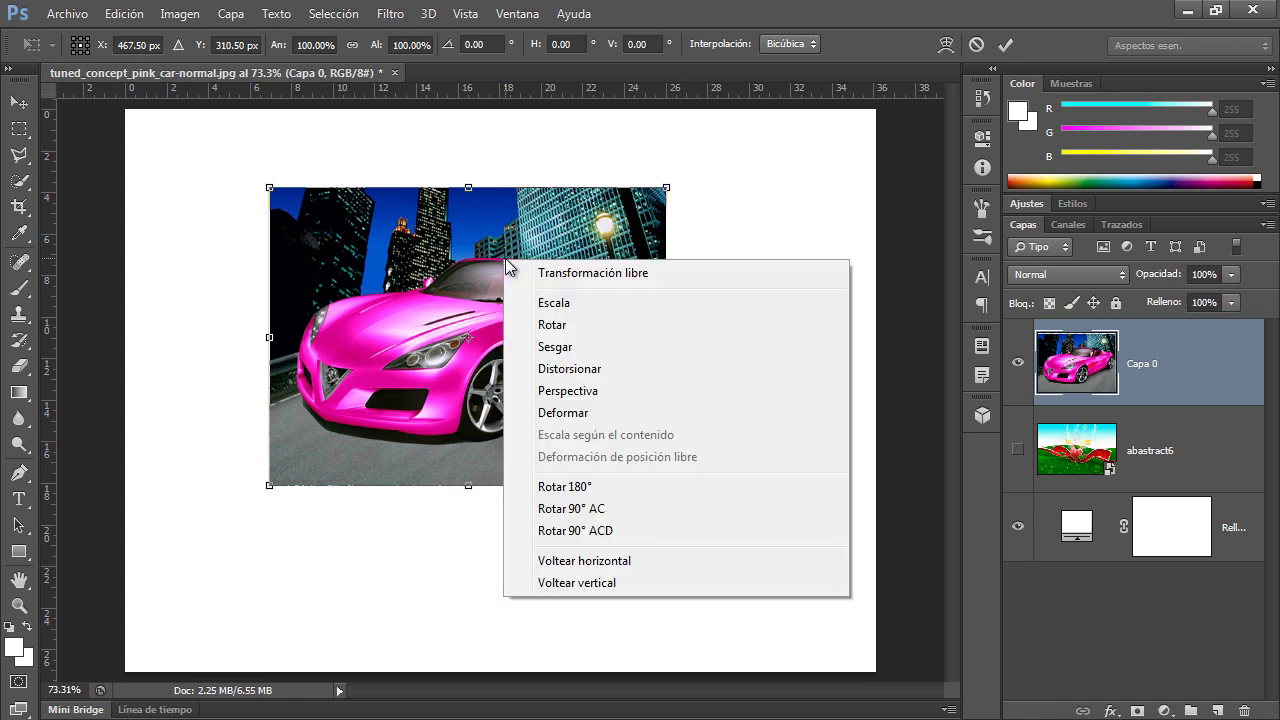
click(597, 368)
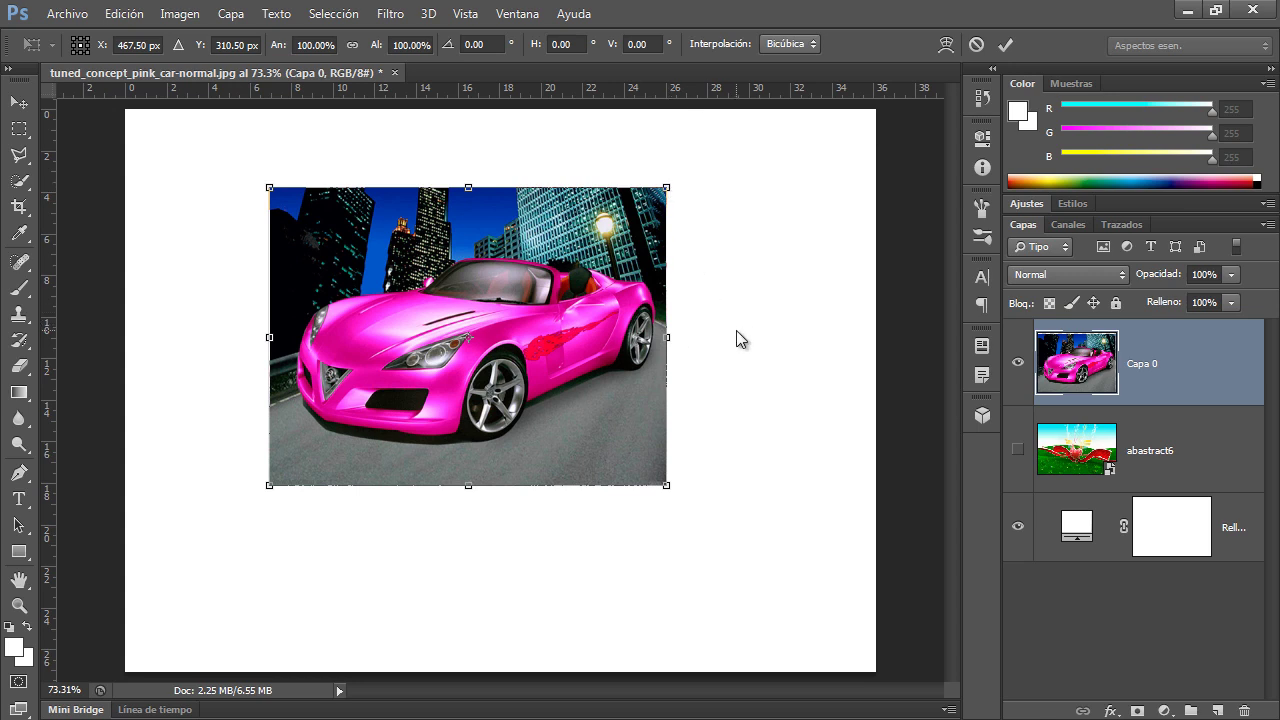
drag(667, 337, 740, 344)
mouse_move(503, 189)
mouse_down()
mouse_move(400, 172)
mouse_move(558, 178)
mouse_move(537, 192)
mouse_move(471, 182)
mouse_move(492, 186)
mouse_up()
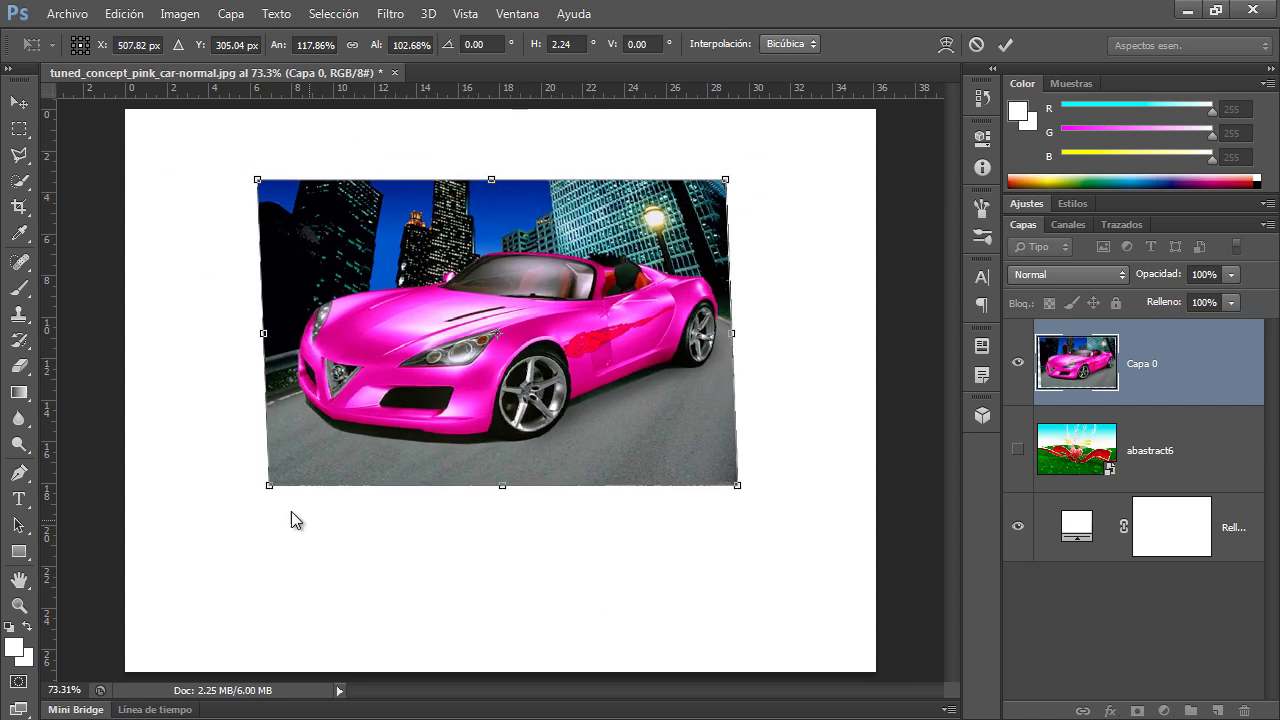
drag(269, 492, 156, 502)
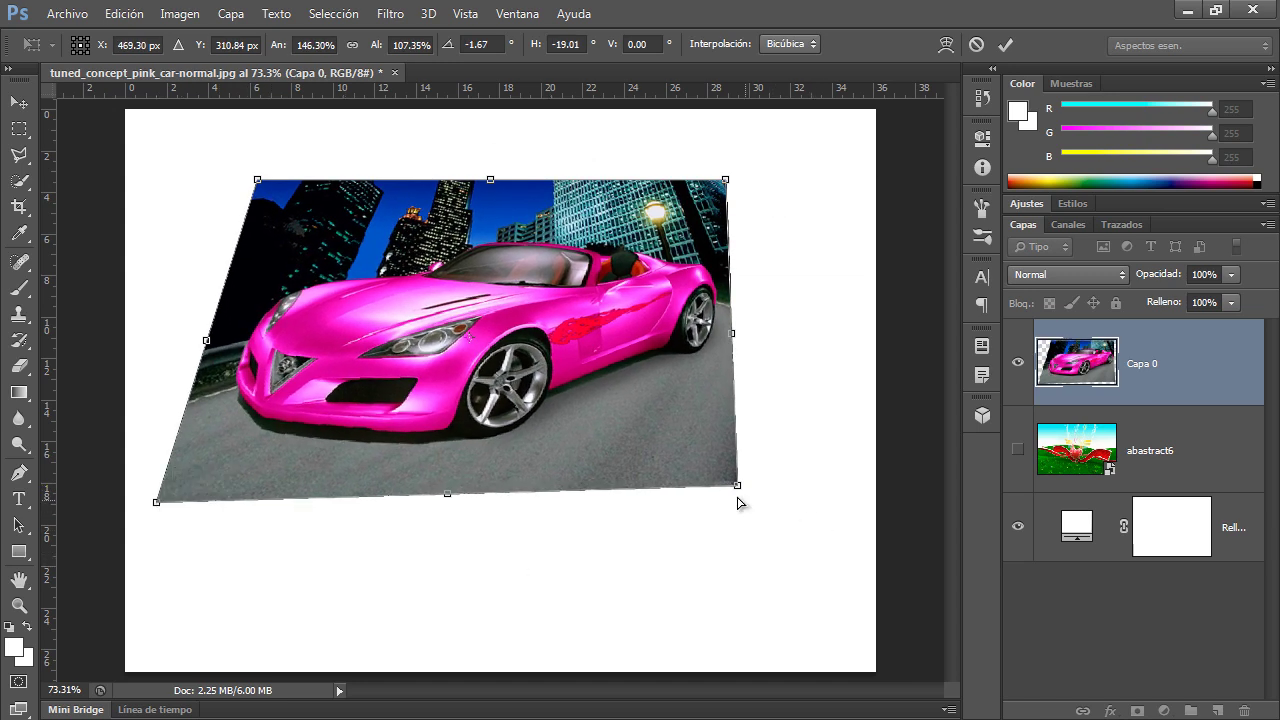
drag(738, 489, 775, 535)
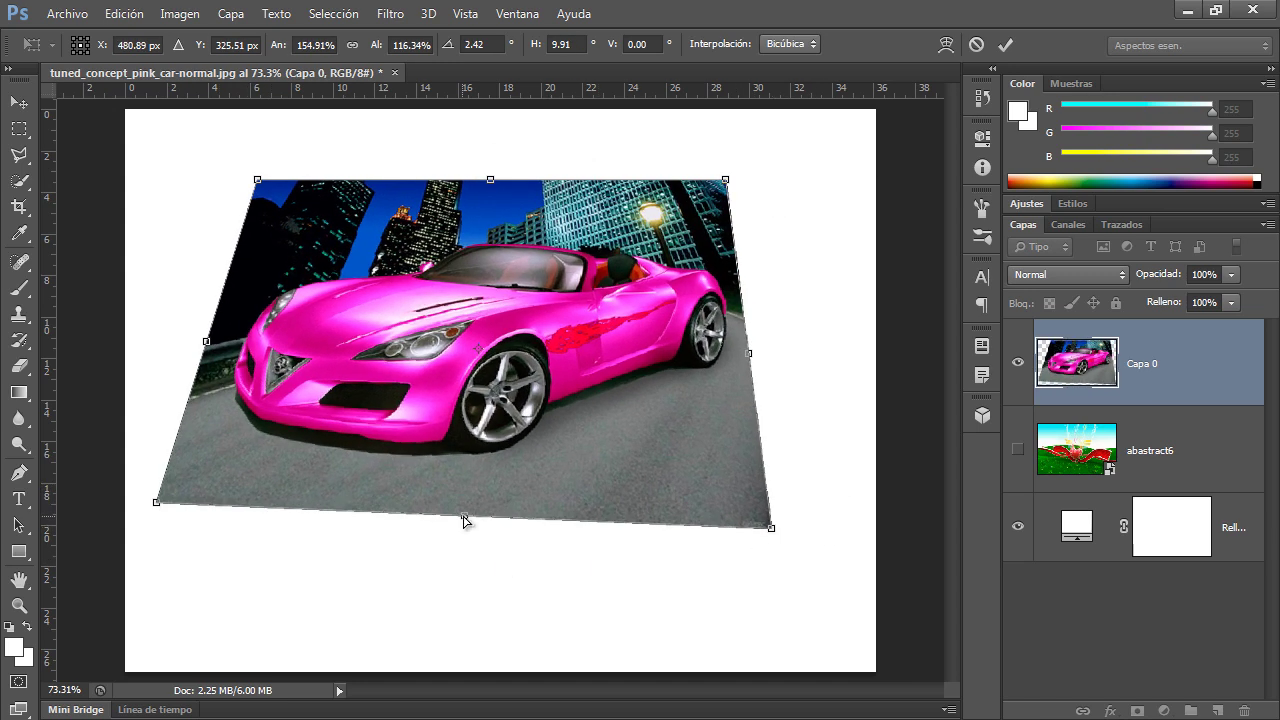
drag(463, 519, 514, 598)
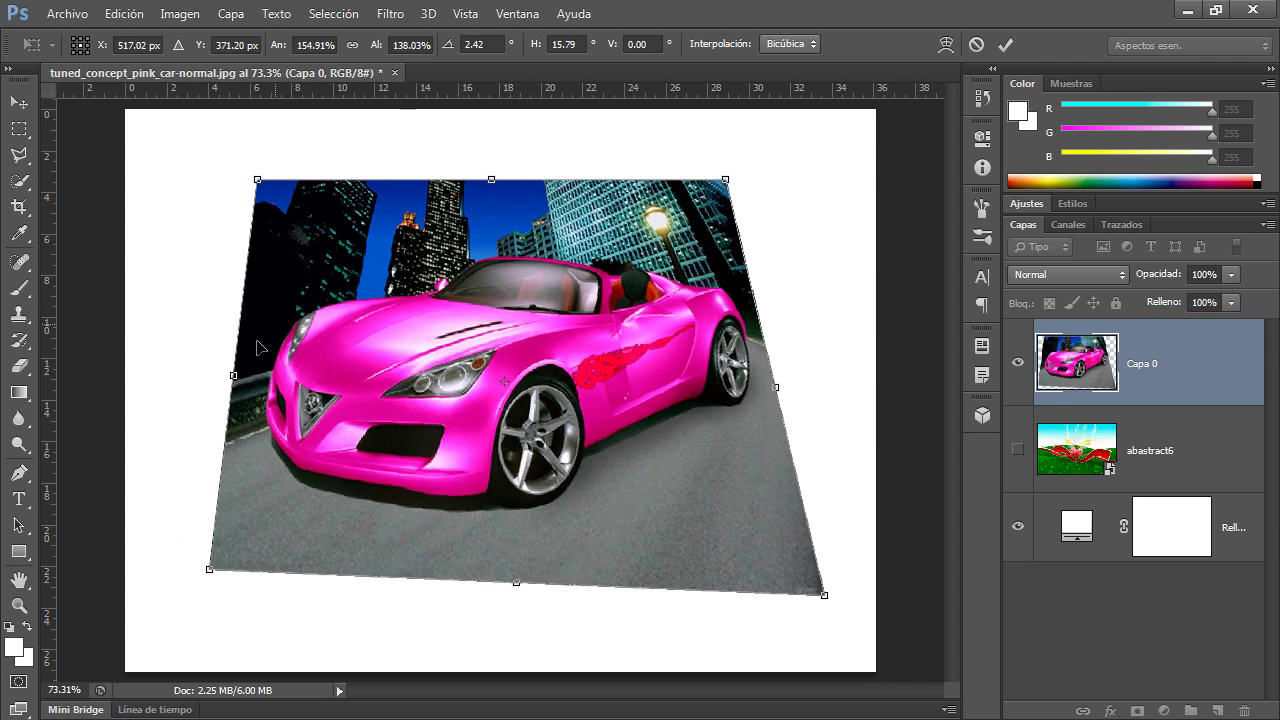
drag(236, 376, 206, 370)
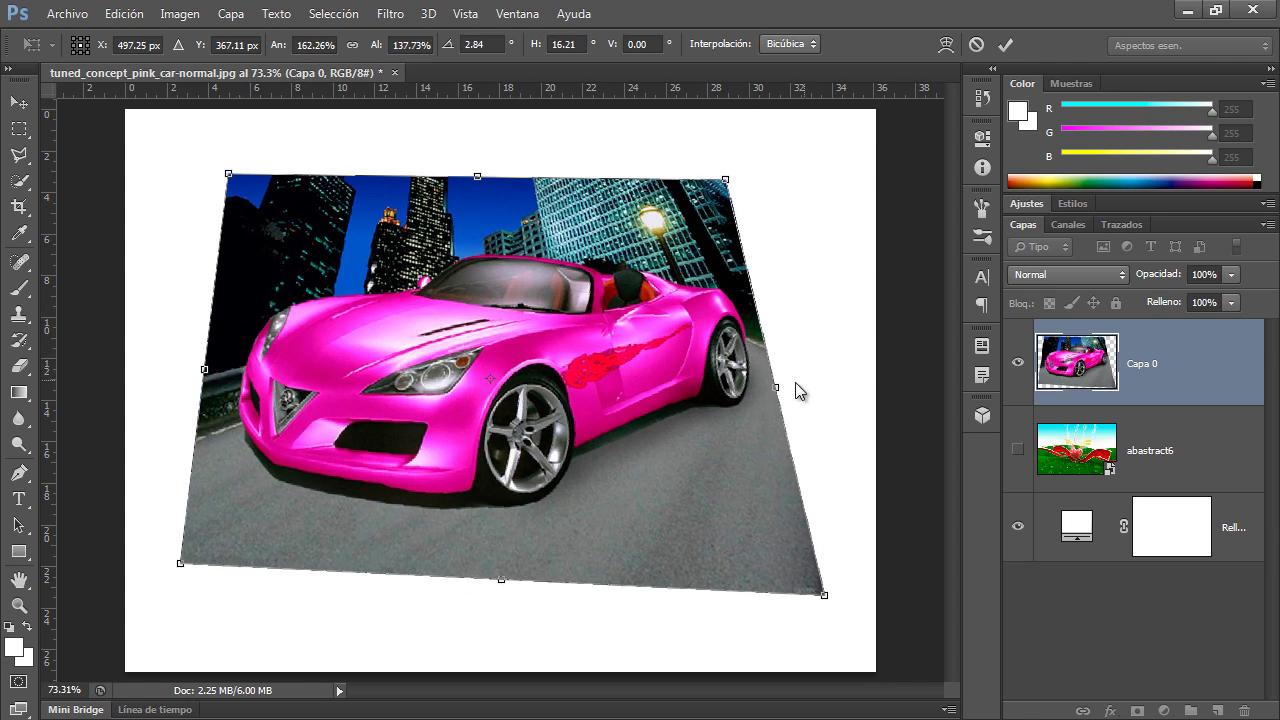
drag(776, 390, 769, 347)
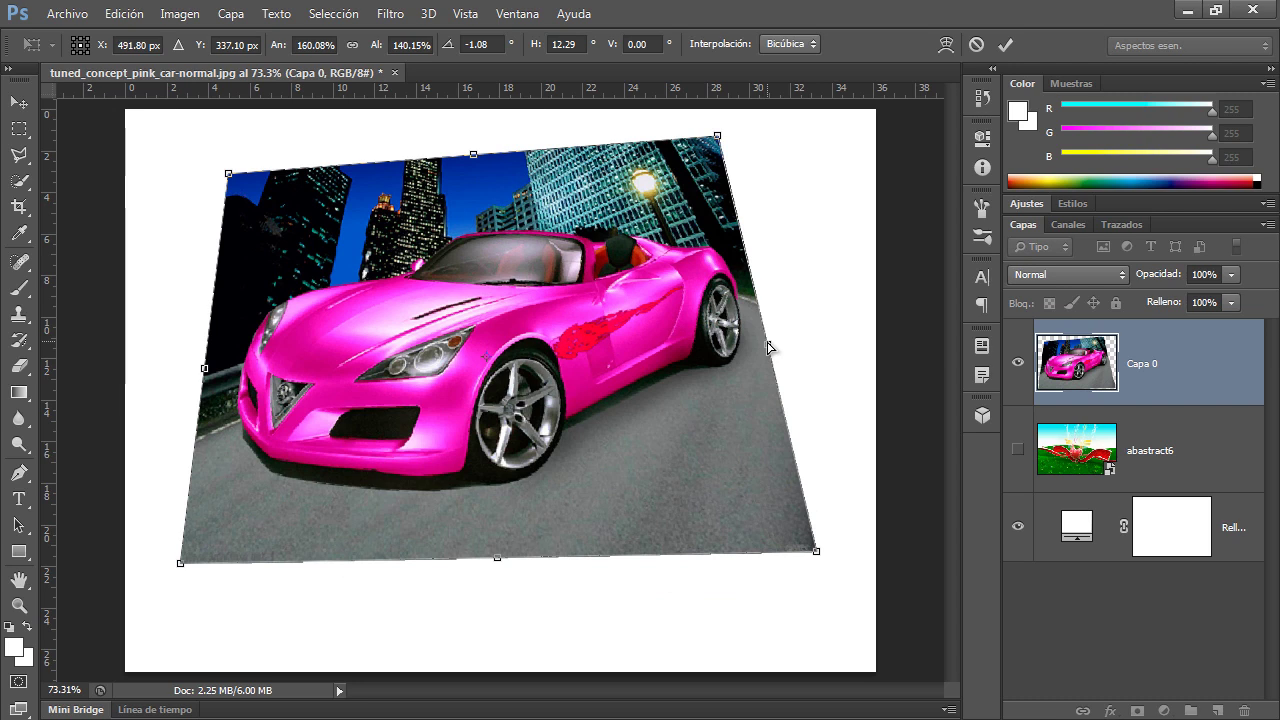
key(Escape)
Try applying perspective (Perspectiva) to the car image, narrowing its upper edge and widening its lower edge, and cancel the transformation
key(ctrl+t)
right_click(557, 287)
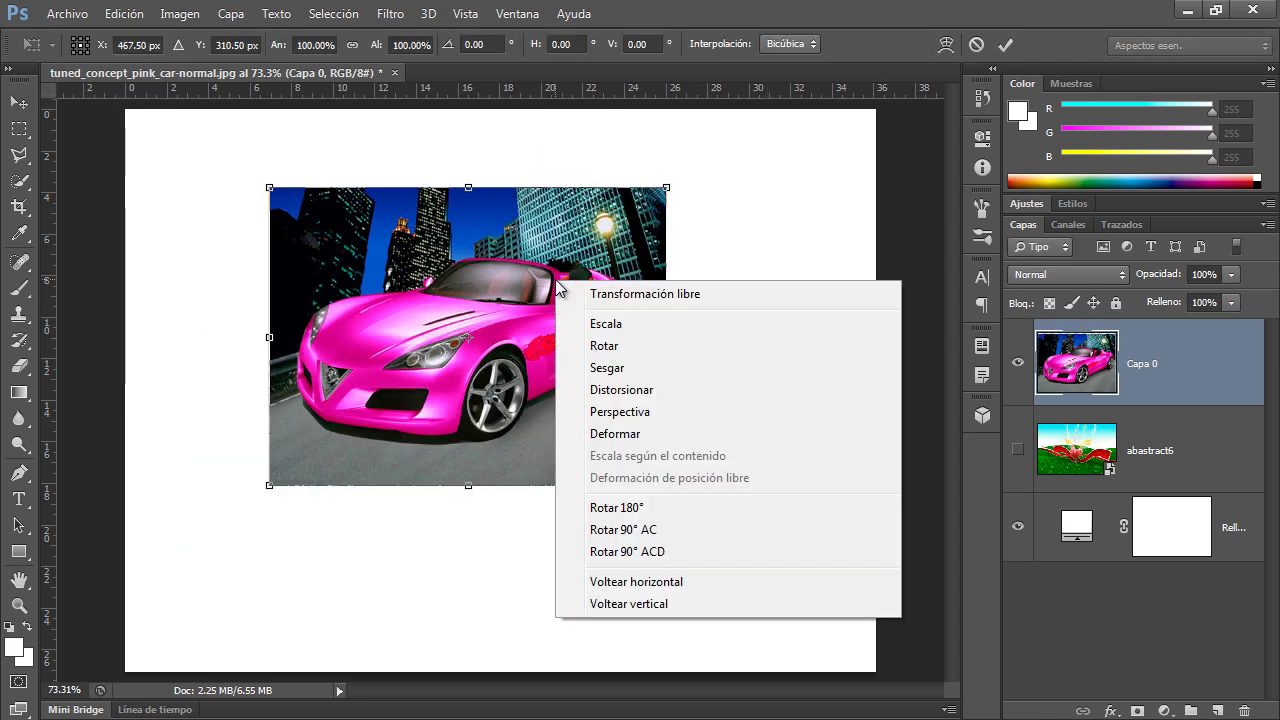
click(632, 412)
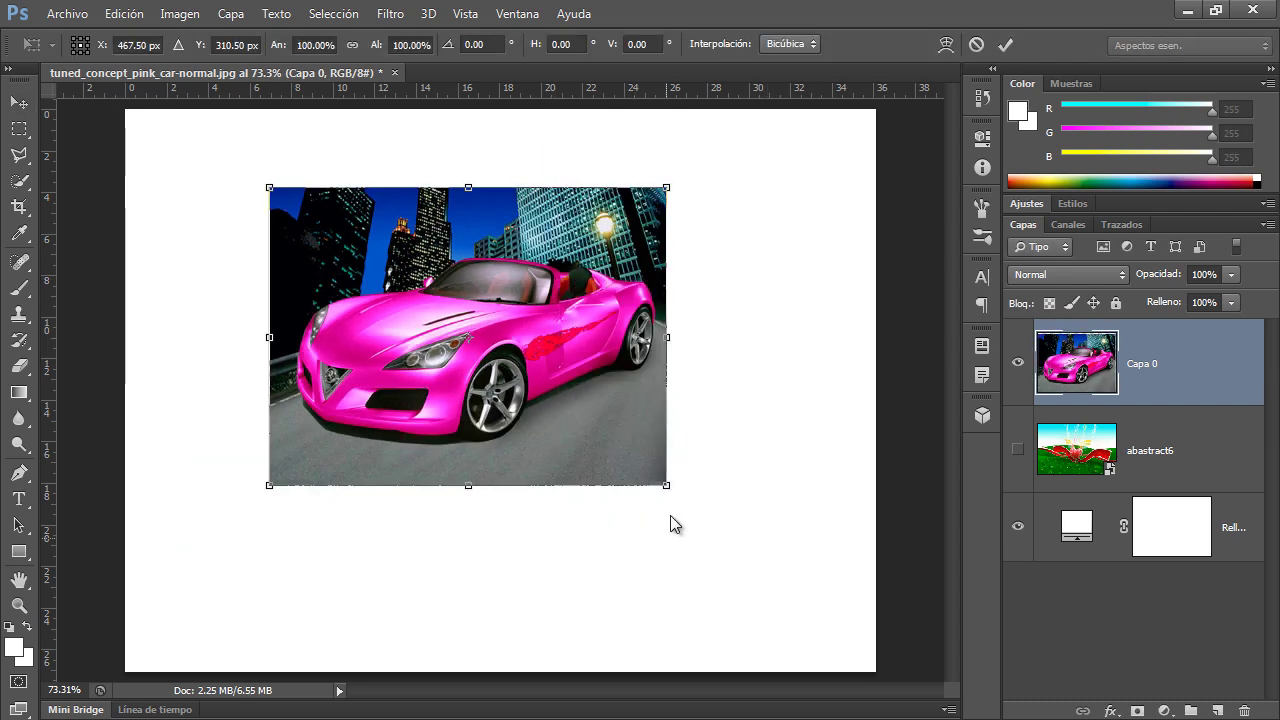
drag(669, 489, 699, 535)
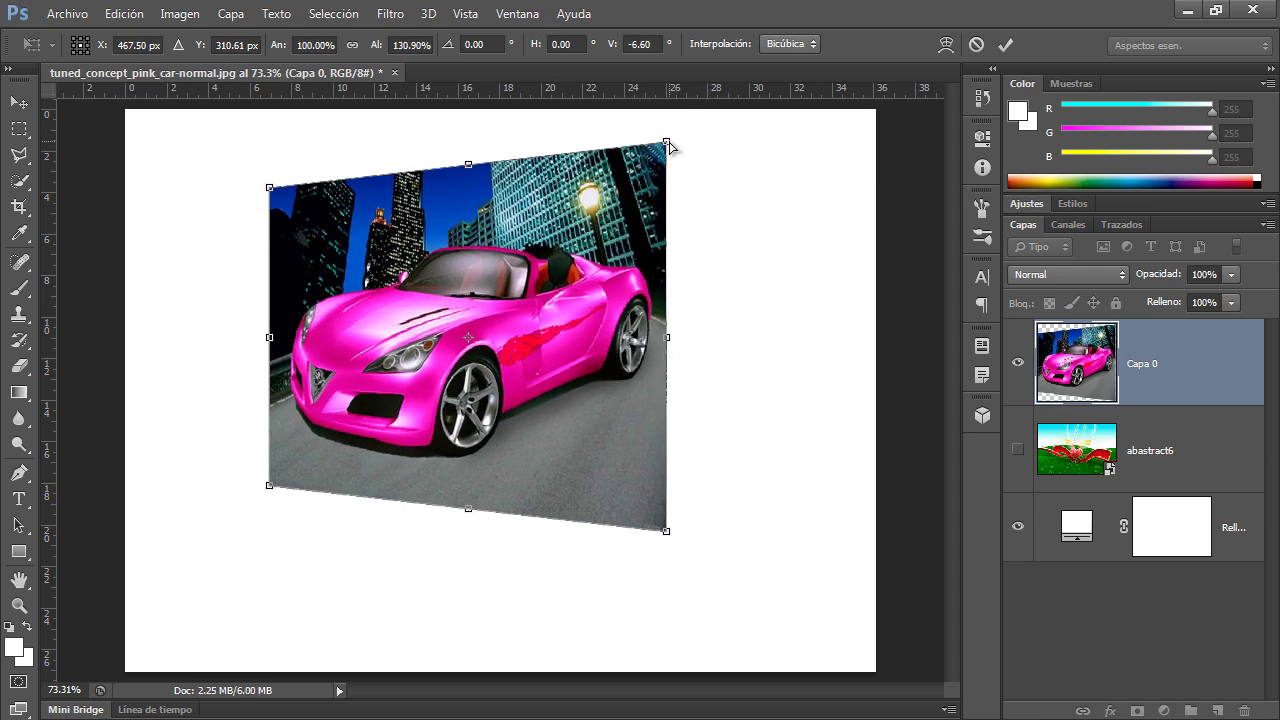
drag(674, 143, 620, 147)
drag(270, 487, 276, 528)
drag(666, 531, 746, 533)
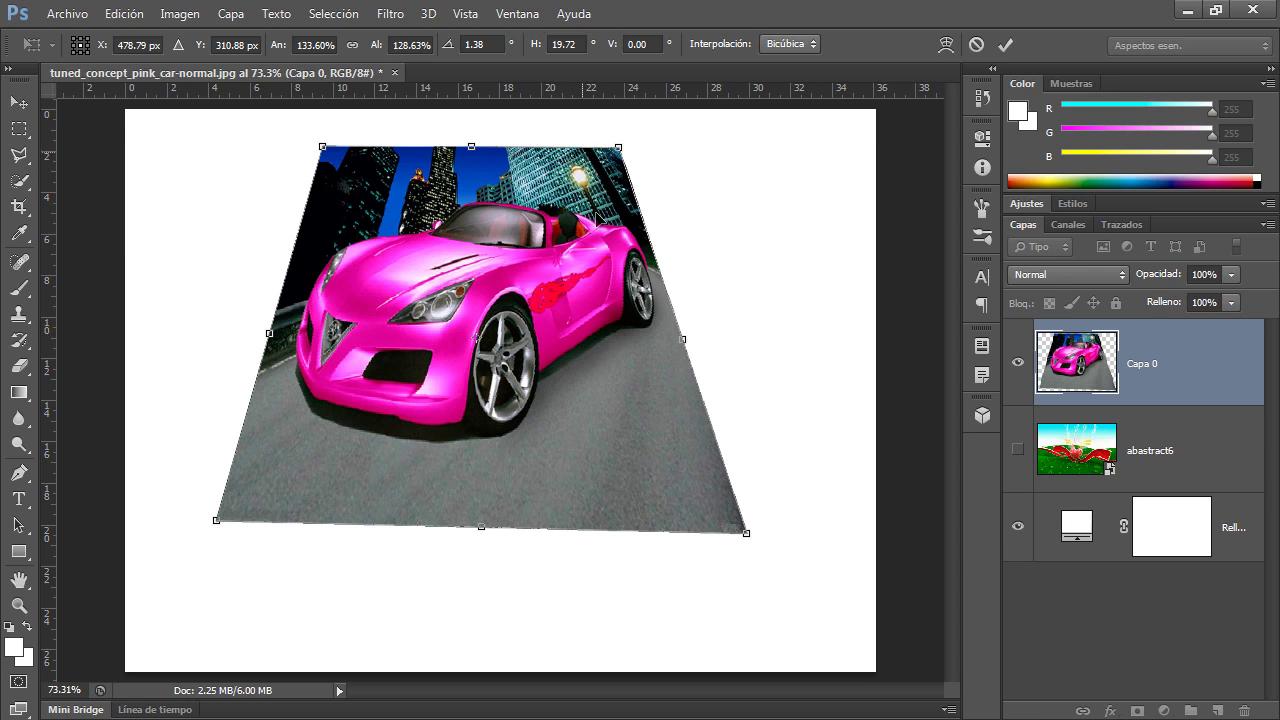
key(Escape)
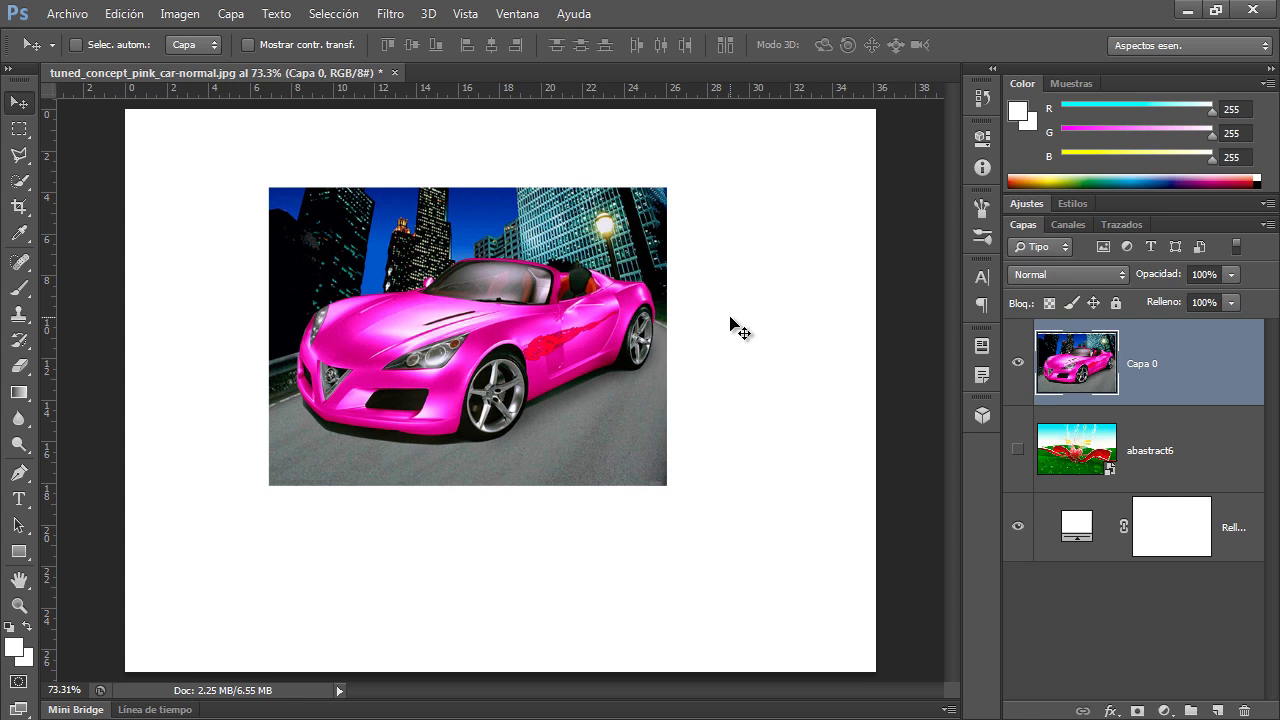
Try warping the car image (Deformar, A medida) by bulging all four sides outward into a rounded shape, and cancel the transformation
key(ctrl+t)
right_click(496, 260)
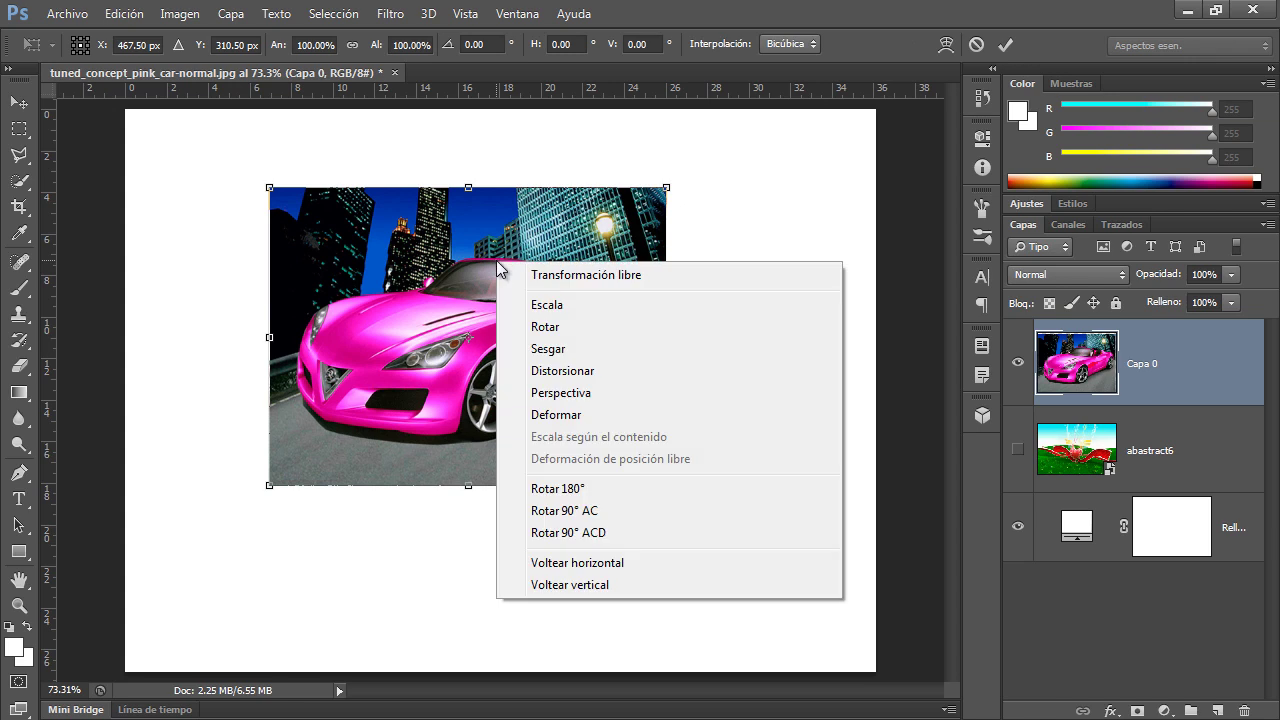
click(539, 413)
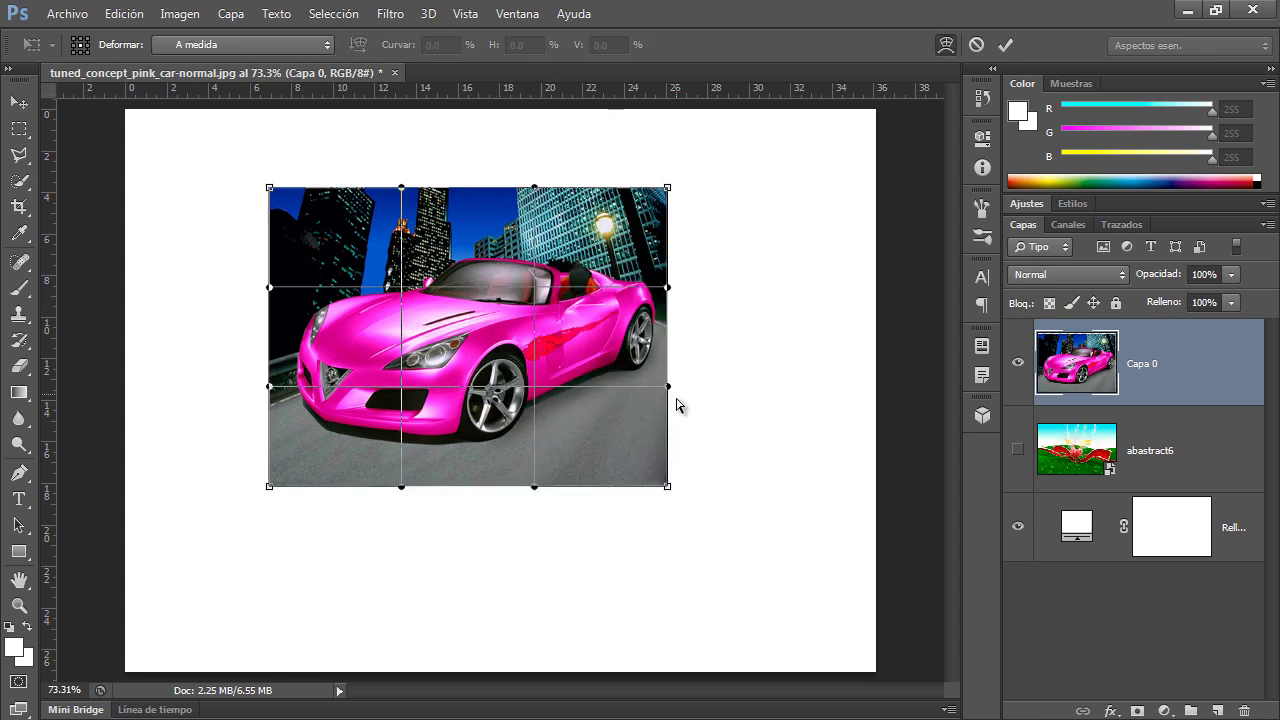
drag(676, 292, 759, 244)
drag(669, 389, 721, 451)
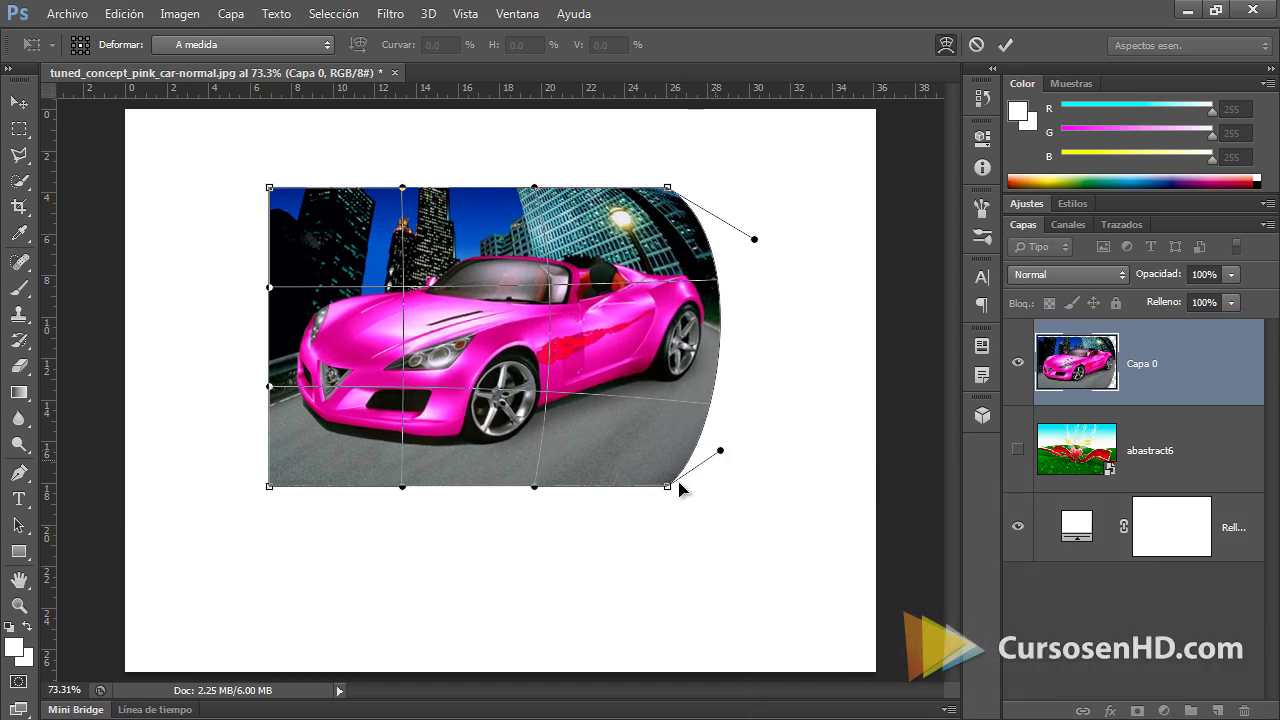
drag(534, 488, 541, 548)
drag(577, 572, 571, 571)
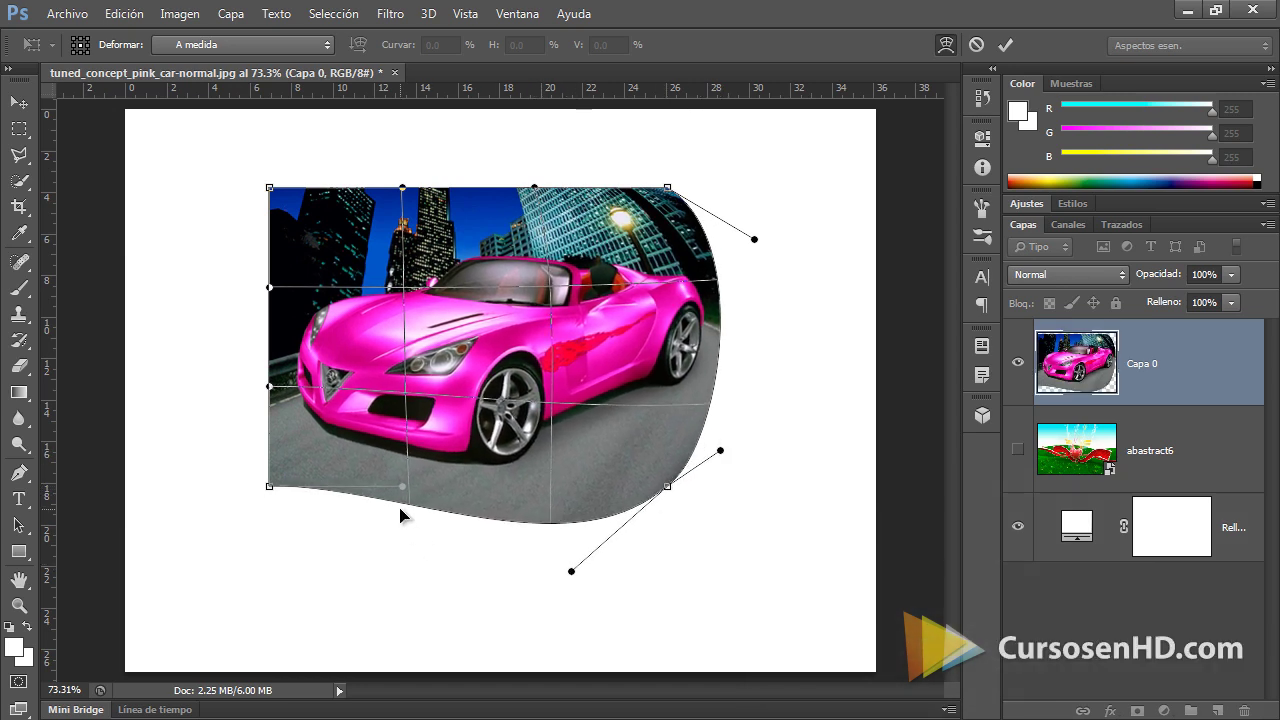
drag(402, 487, 299, 548)
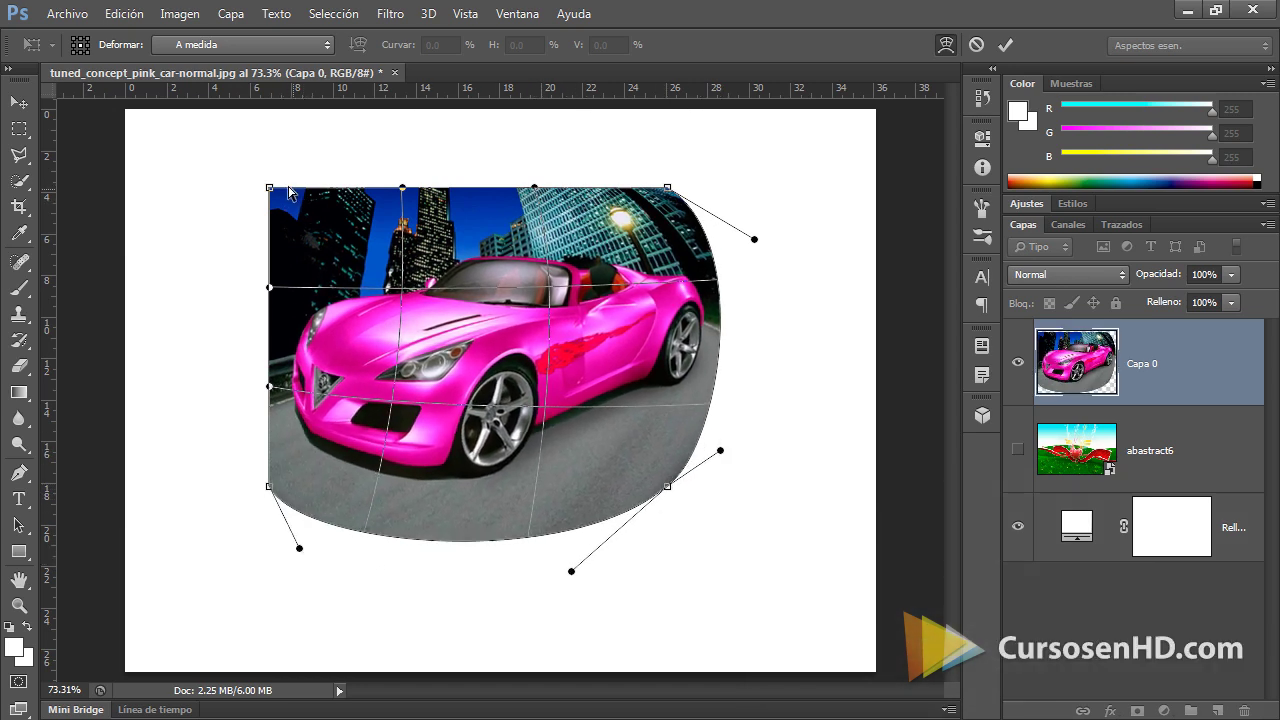
drag(402, 187, 395, 149)
drag(268, 287, 219, 281)
drag(268, 386, 200, 393)
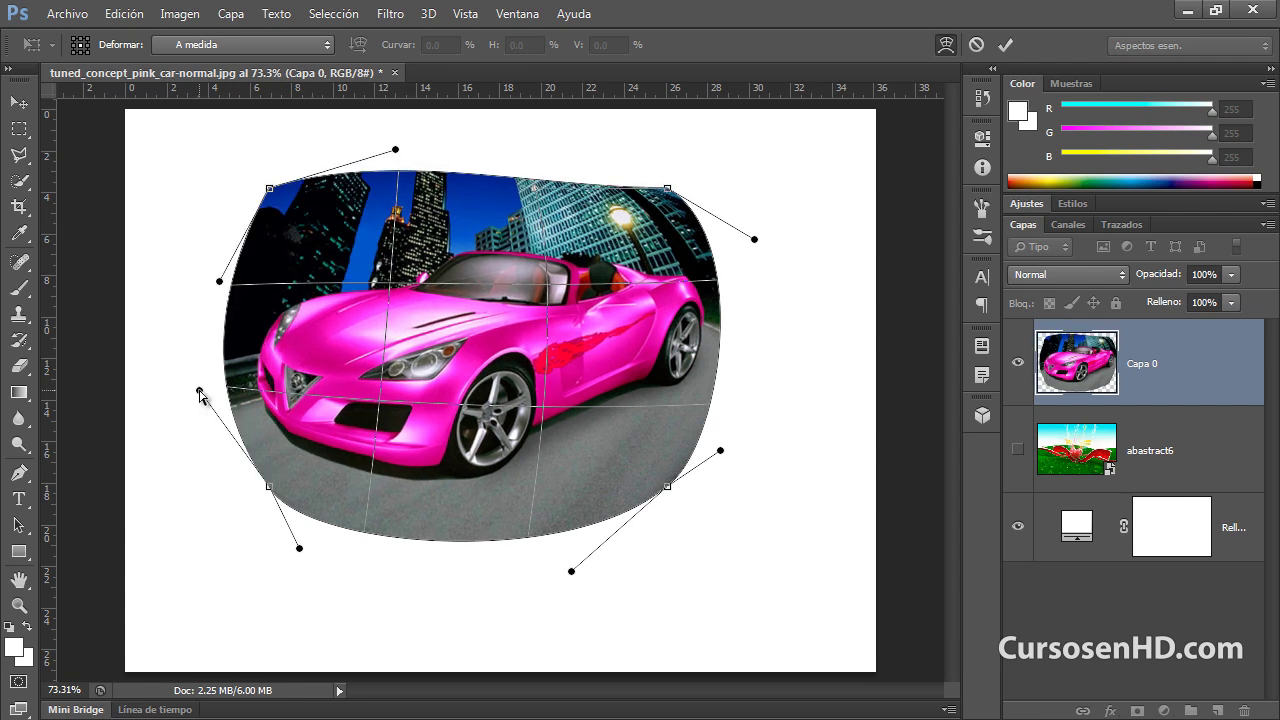
key(Escape)
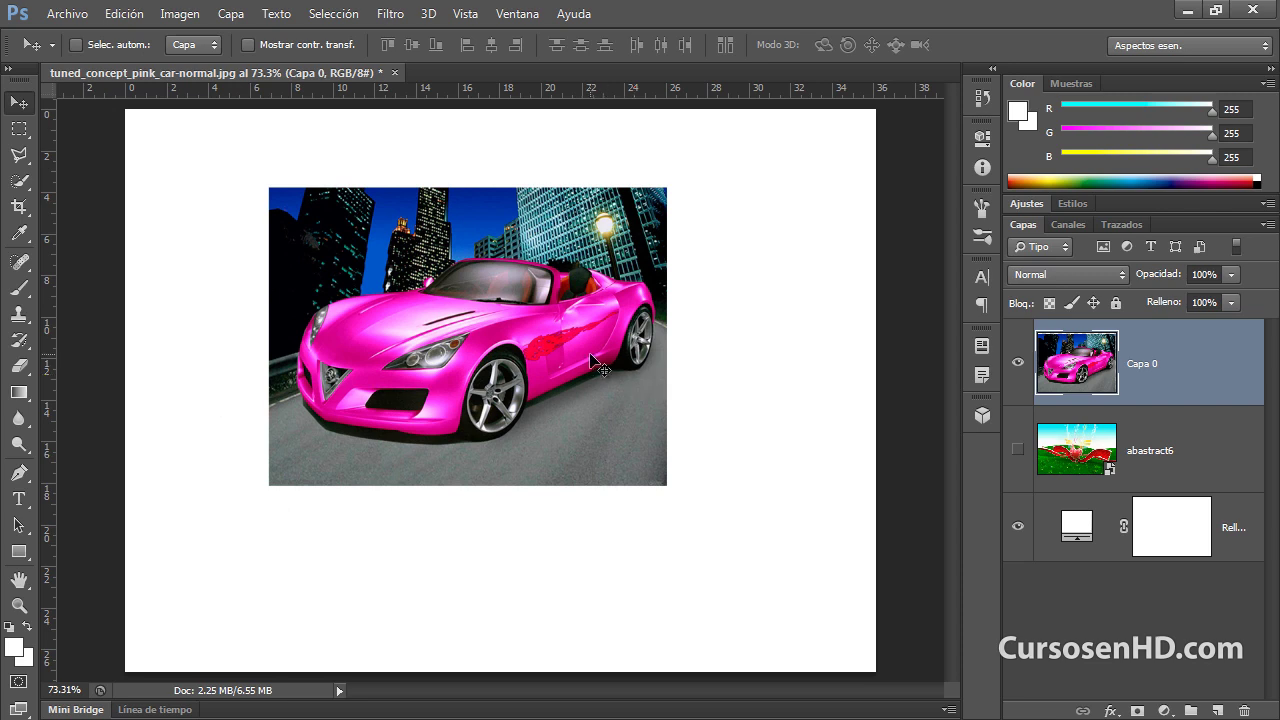
Shift the car image slightly down and right with Free Transform, and rotate it about 3.7° around a reference point on its lower-left corner
key(ctrl+t)
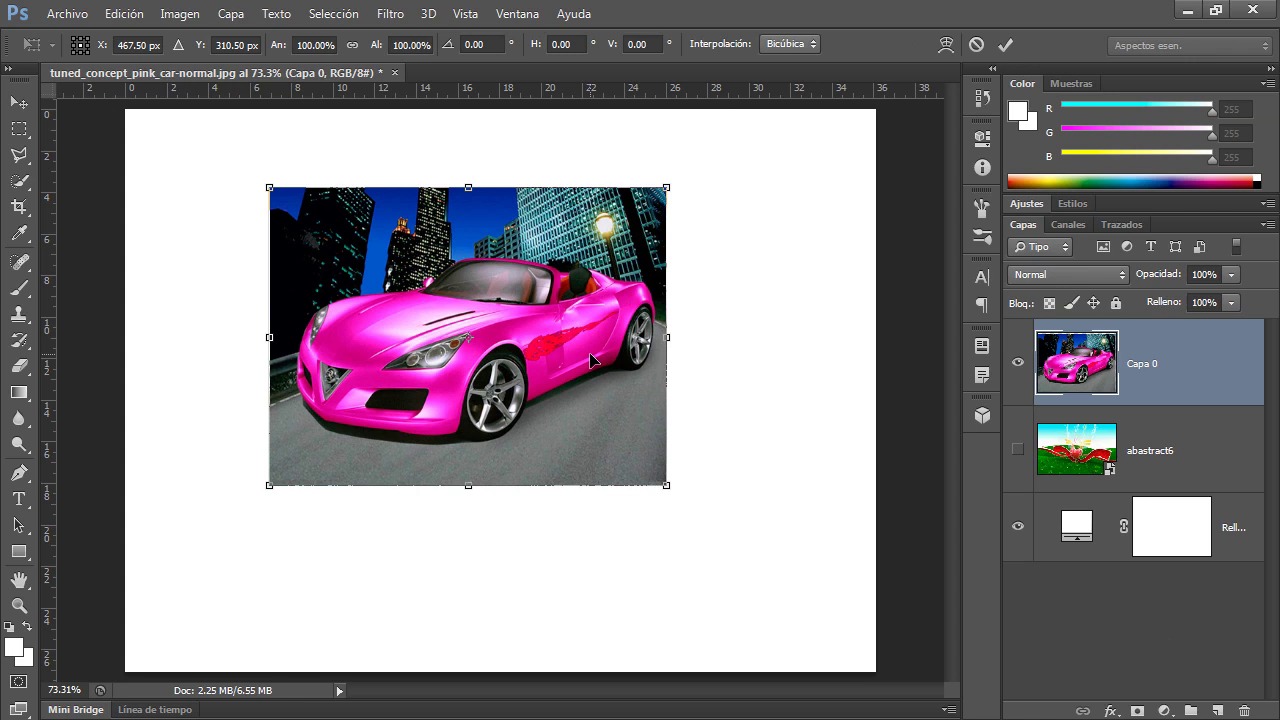
drag(590, 360, 615, 374)
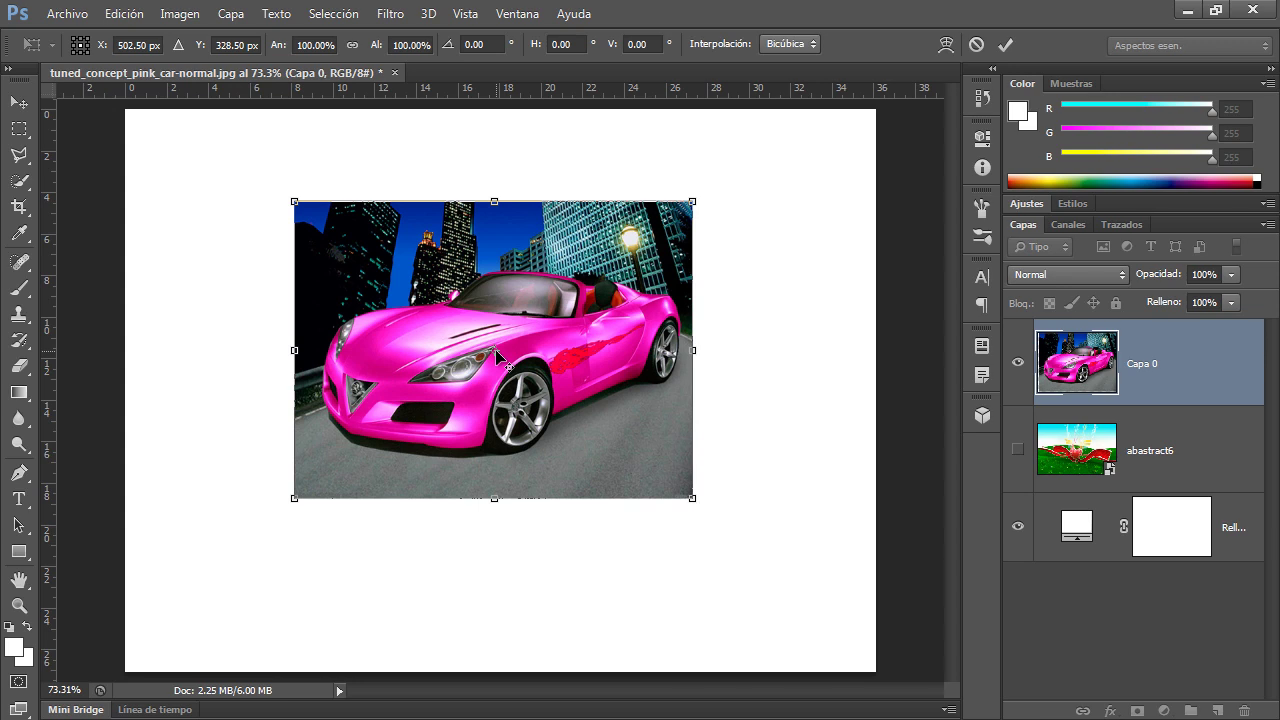
mouse_move(499, 349)
mouse_down()
mouse_move(510, 347)
mouse_move(488, 351)
mouse_move(523, 347)
mouse_up()
drag(523, 347, 294, 498)
drag(790, 168, 376, 497)
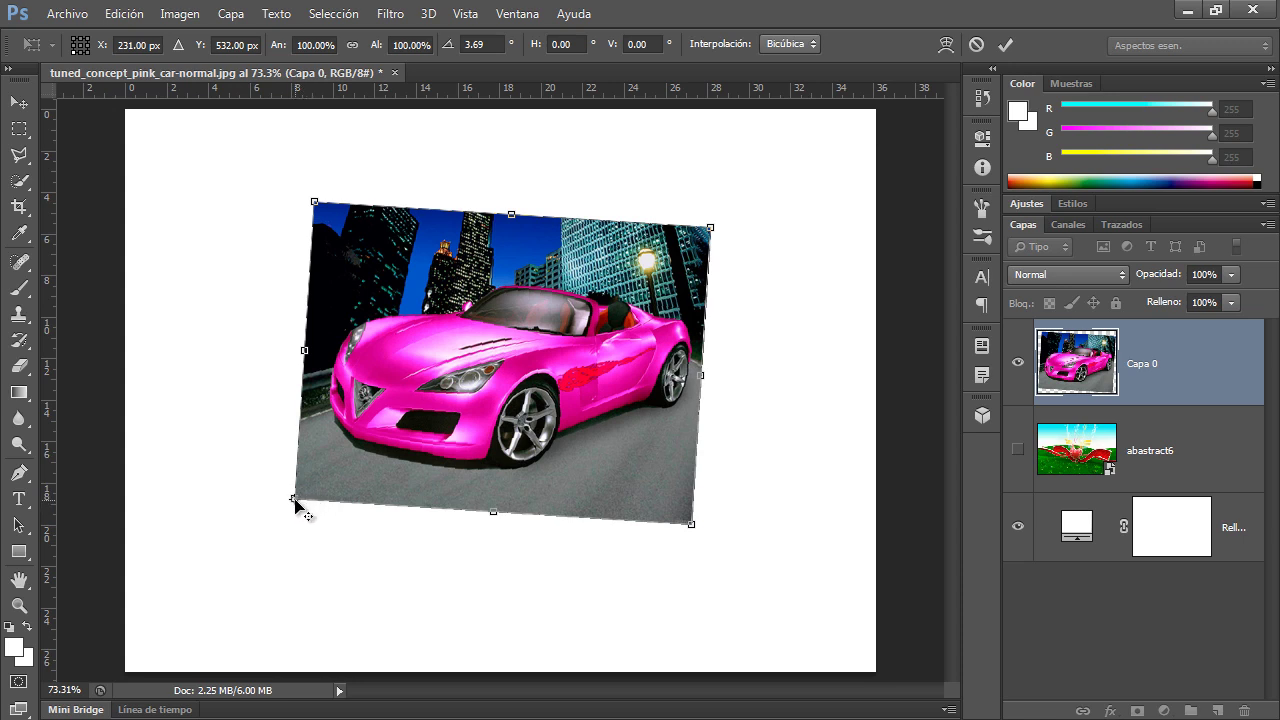
Rotate the car image around its upper edge's midpoint and around its upper-left corner, to an angle of about -0.3°
drag(295, 502, 511, 214)
mouse_move(790, 360)
mouse_down()
mouse_move(754, 514)
mouse_move(609, 549)
mouse_move(803, 429)
mouse_move(836, 221)
mouse_move(814, 306)
mouse_move(669, 434)
mouse_move(790, 287)
mouse_move(774, 354)
mouse_move(791, 354)
mouse_up()
drag(512, 214, 314, 217)
mouse_move(805, 236)
mouse_down()
mouse_move(698, 406)
mouse_move(950, 105)
mouse_move(797, 243)
mouse_move(804, 220)
mouse_up()
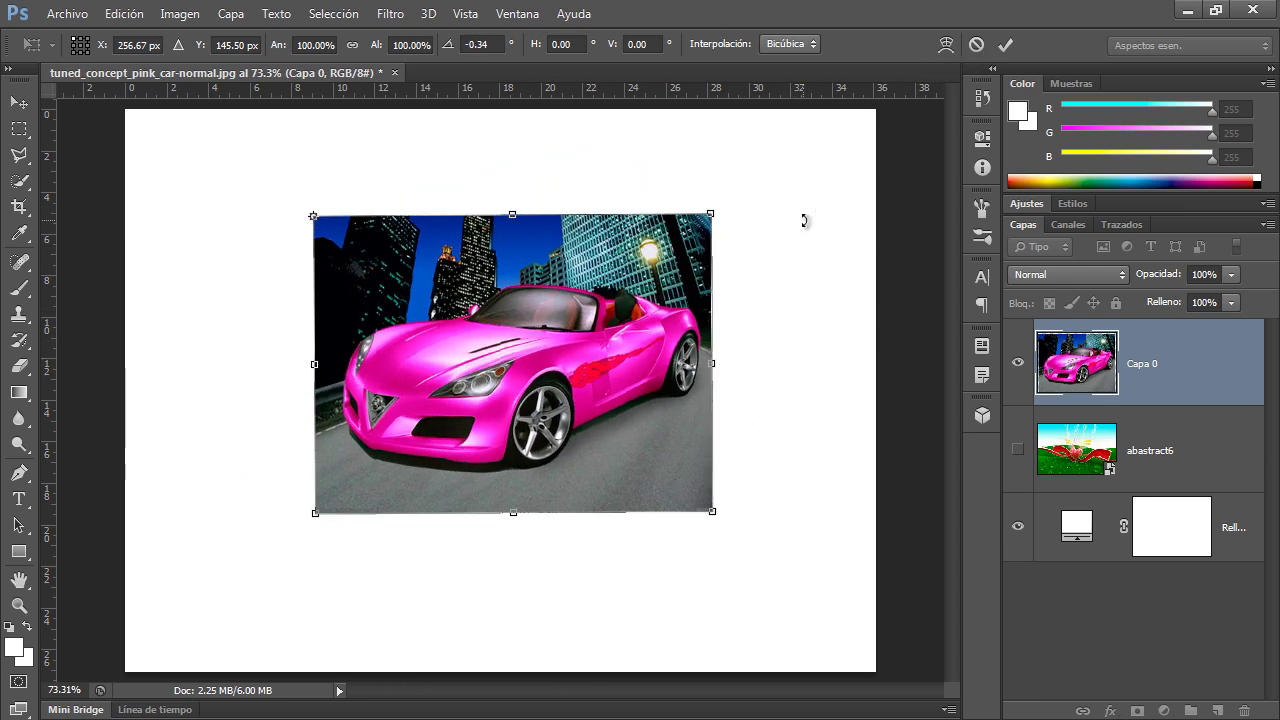